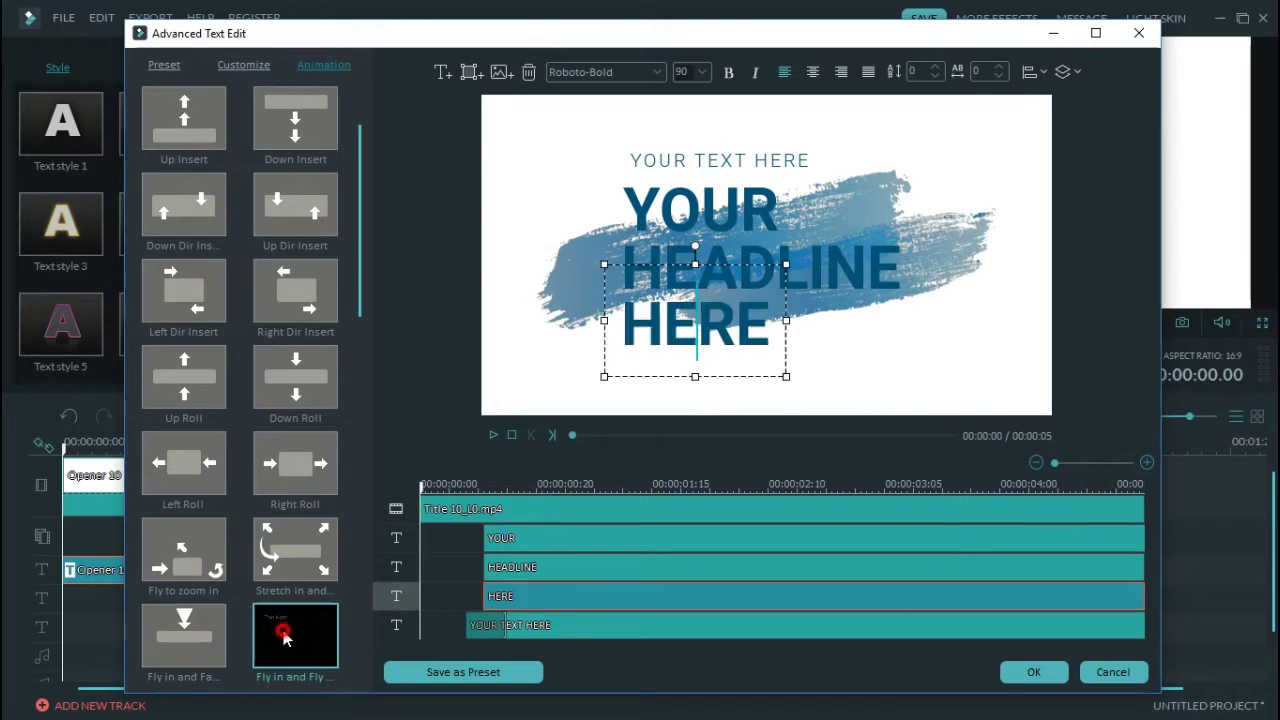
# - Apply the "Fly in and Fa..." animation to the small YOUR TEXT HERE line and preview the title
pyautogui.click(705, 156)
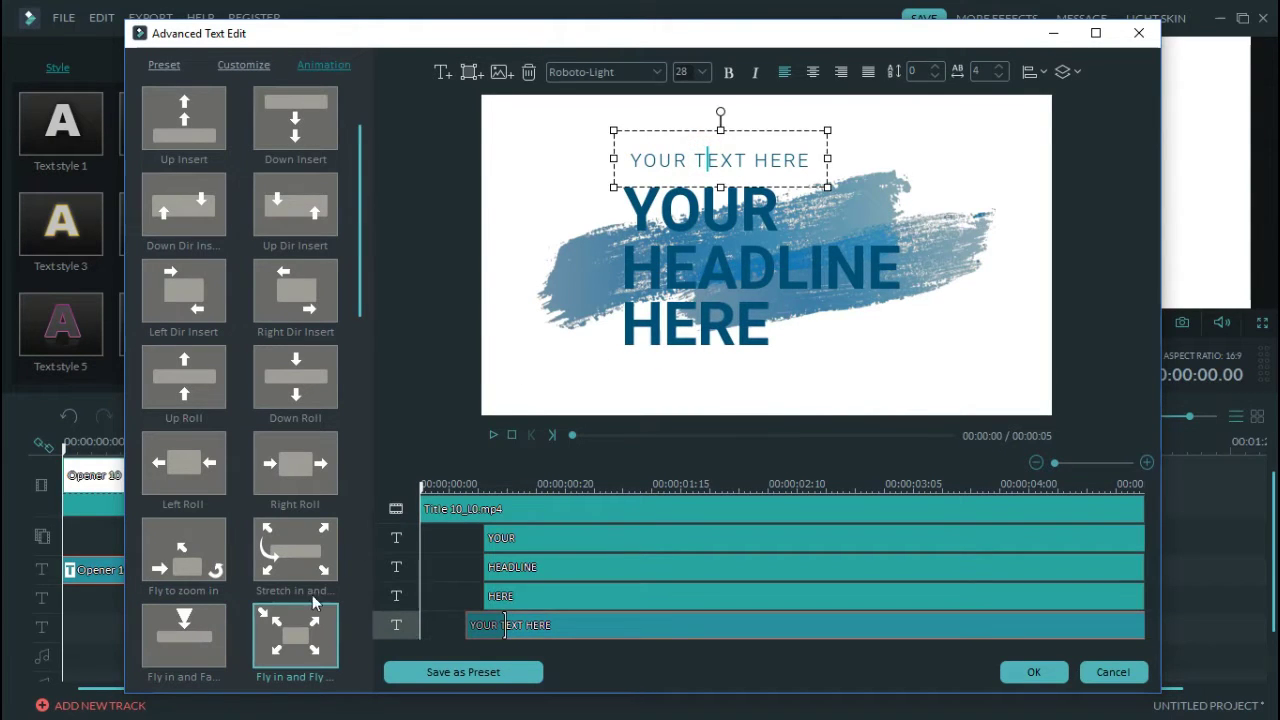
pyautogui.click(198, 640)
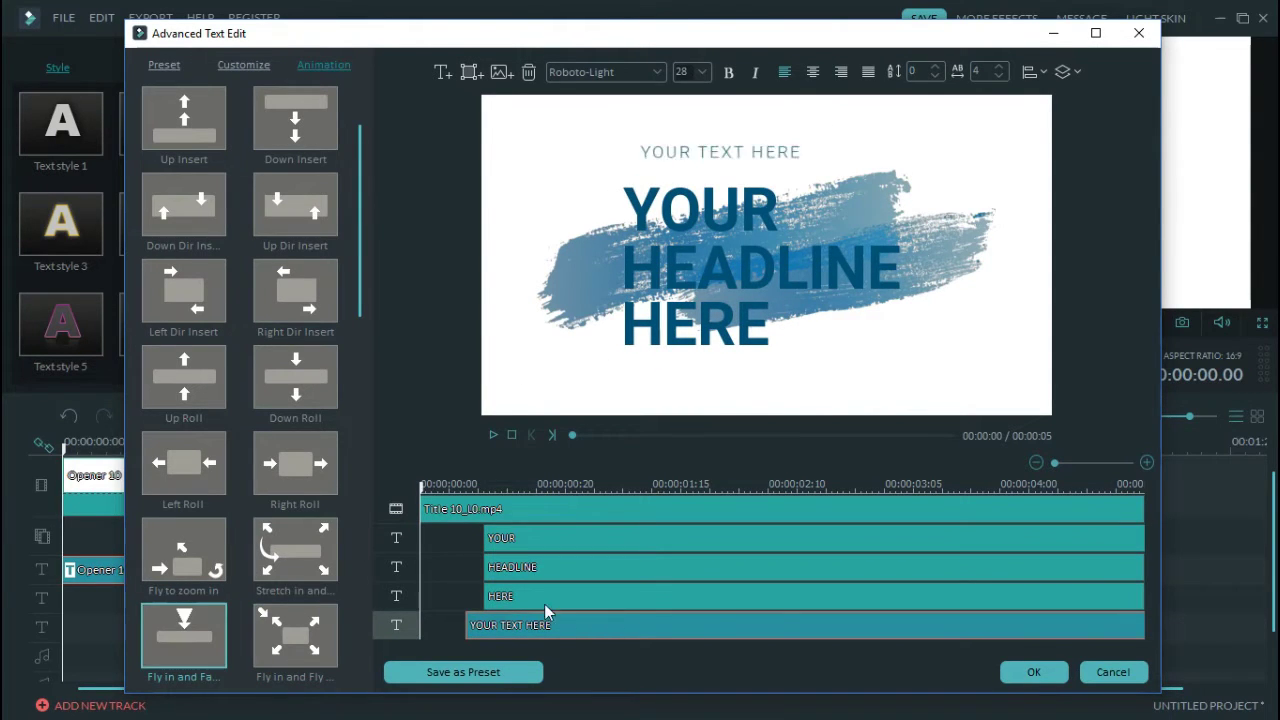
pyautogui.click(495, 437)
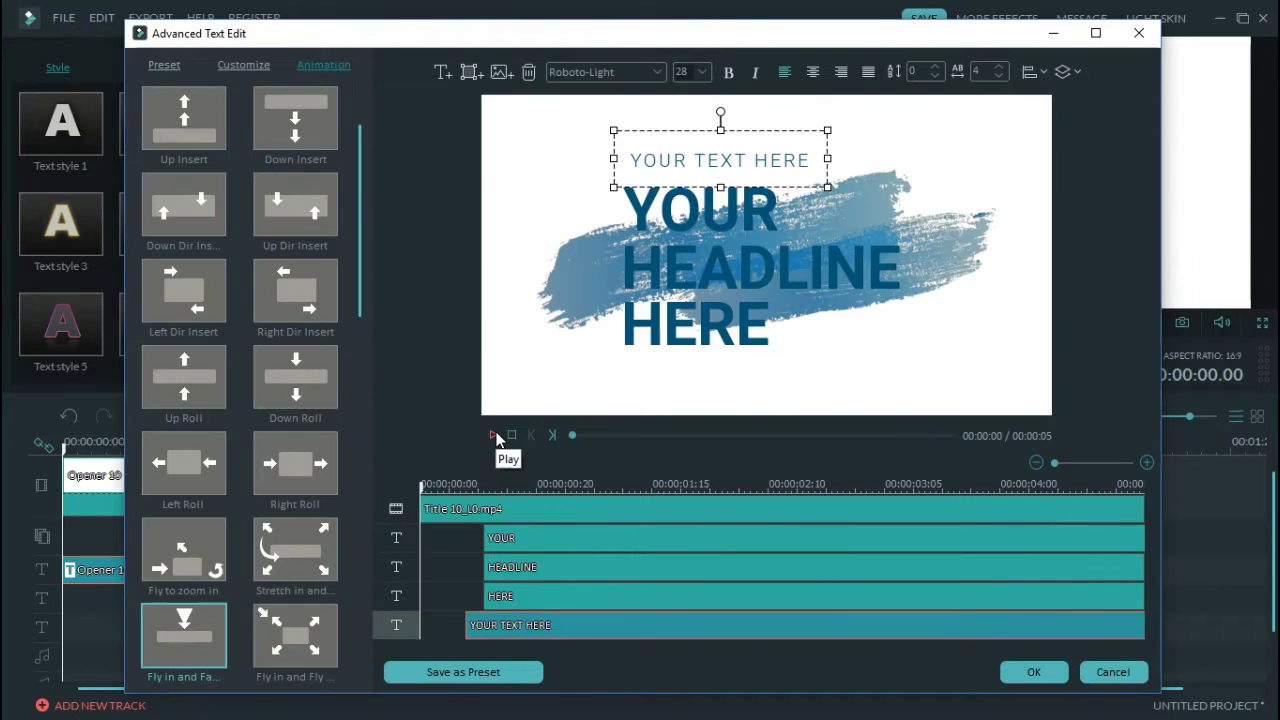
# - Stagger the start times of the text tracks in the order YOUR, HEADLINE, HERE, YOUR TEXT HERE
pyautogui.click(500, 540)
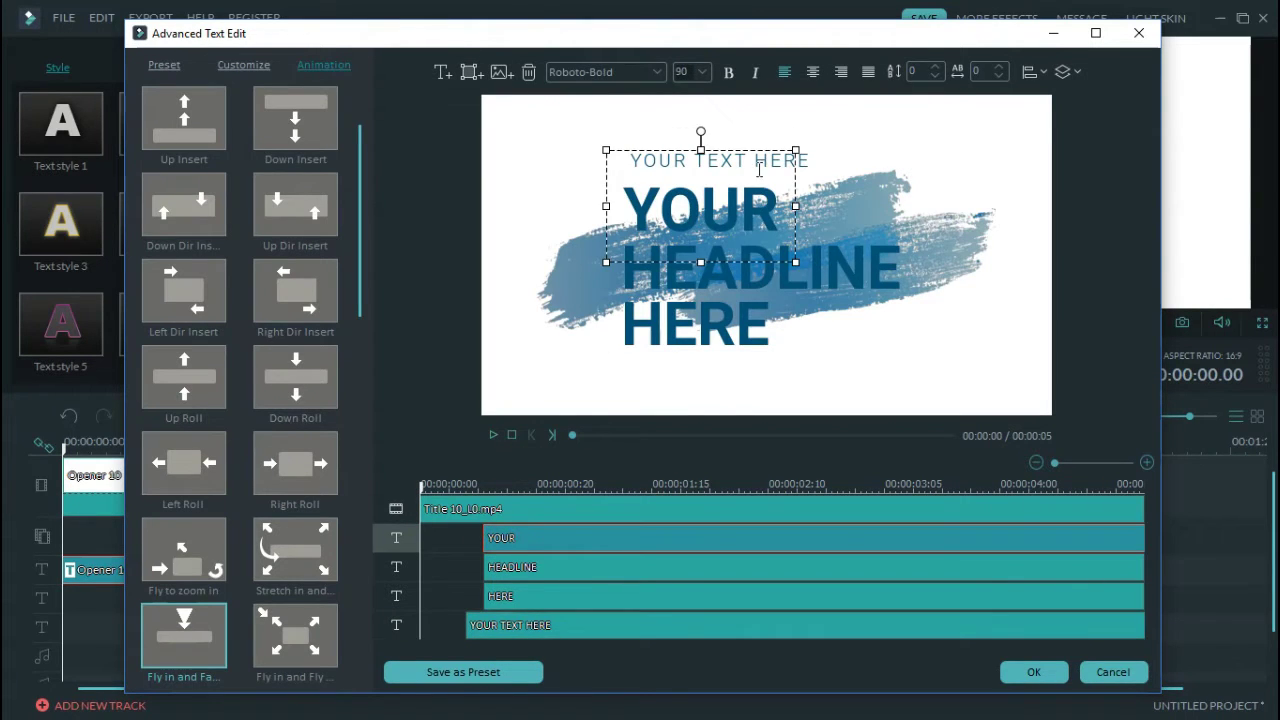
pyautogui.moveTo(477, 543)
pyautogui.mouseDown()
pyautogui.moveTo(443, 541)
pyautogui.moveTo(469, 567)
pyautogui.mouseUp()
pyautogui.click(484, 567)
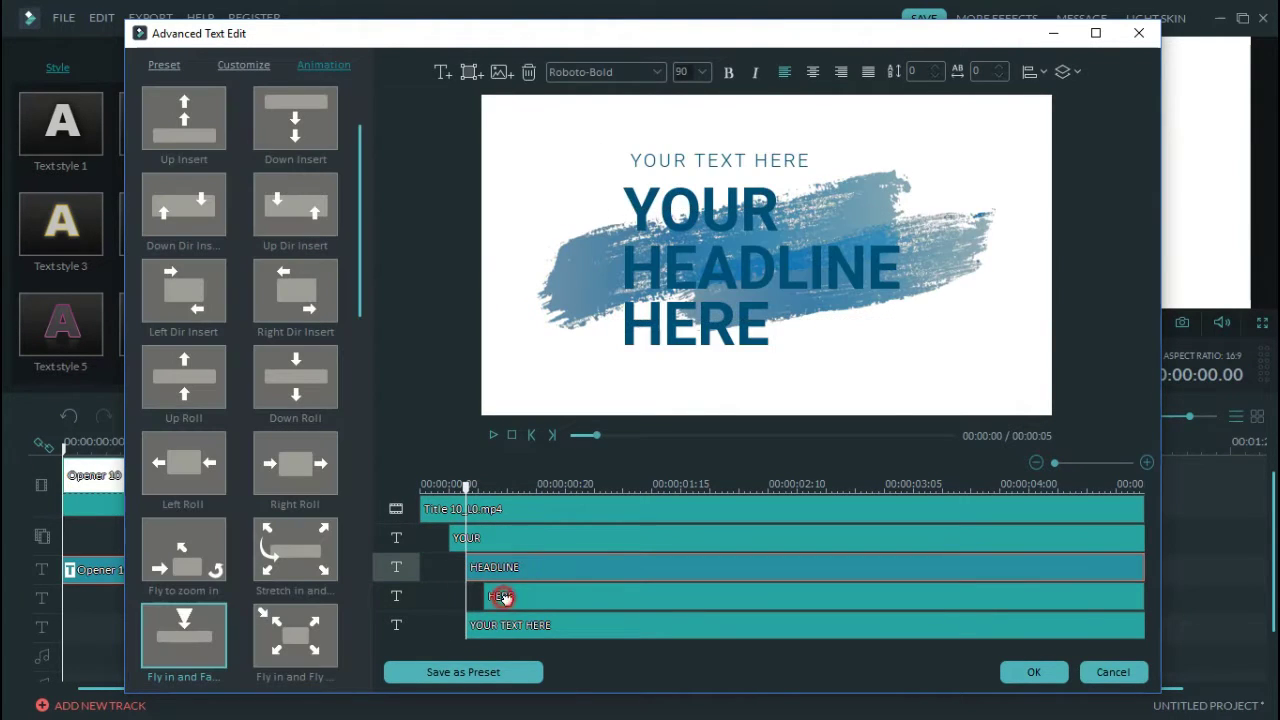
pyautogui.click(495, 595)
pyautogui.click(480, 626)
pyautogui.moveTo(465, 631); pyautogui.dragTo(497, 596)
pyautogui.click(498, 597)
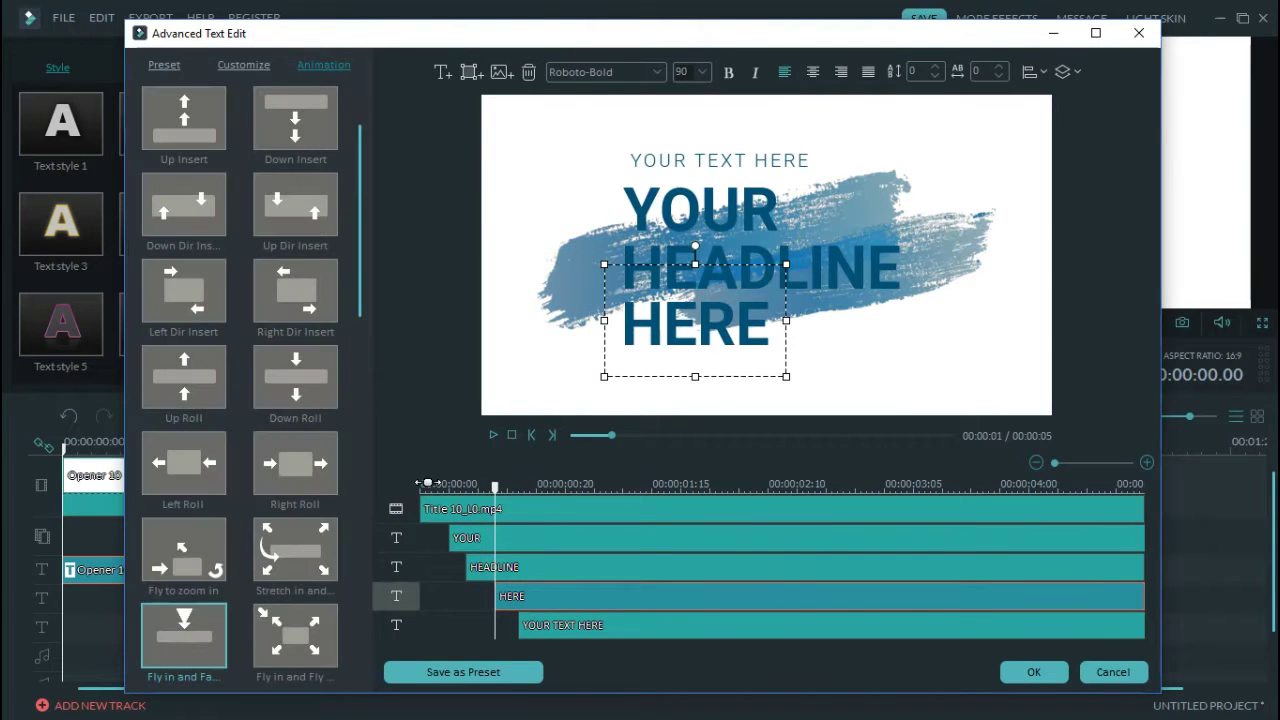
# - Play the animated title from the beginning to check the staggered text timing
pyautogui.click(425, 484)
pyautogui.click(493, 436)
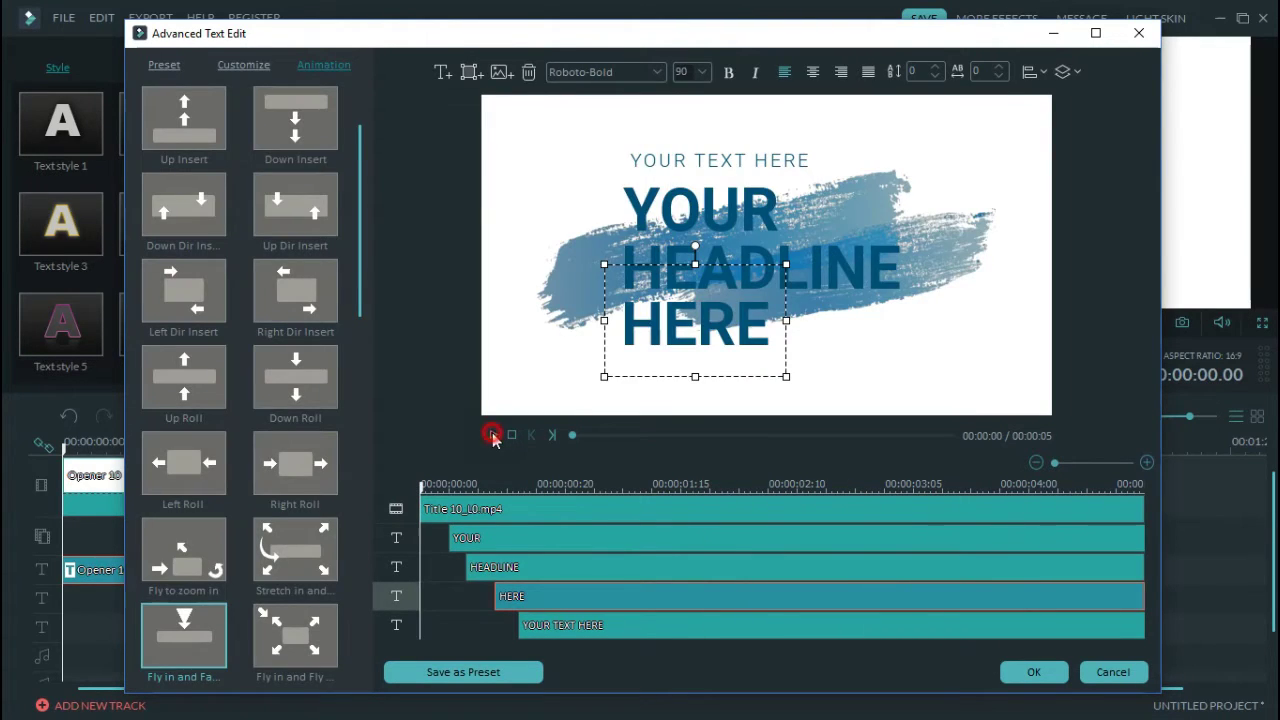
pyautogui.click(493, 435)
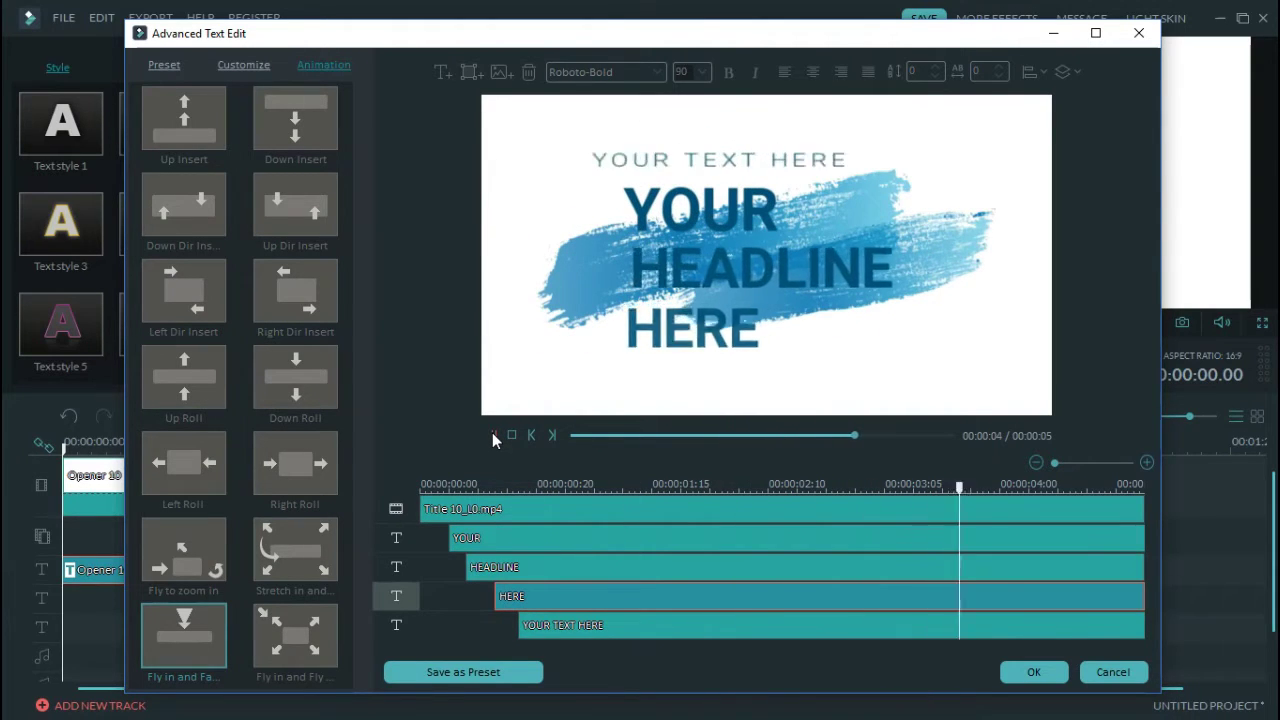
# - Save the title as a preset named Youtube and accept the text edits
pyautogui.click(476, 672)
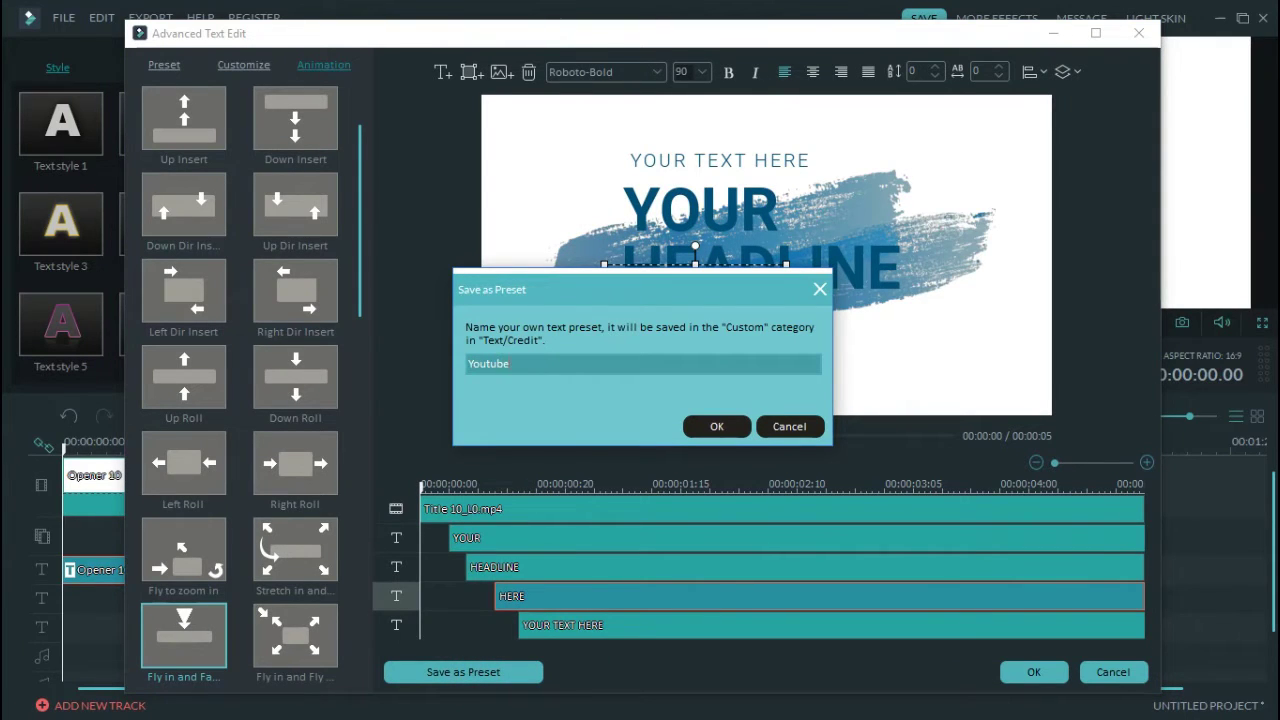
pyautogui.write('Youtube')
pyautogui.click(713, 428)
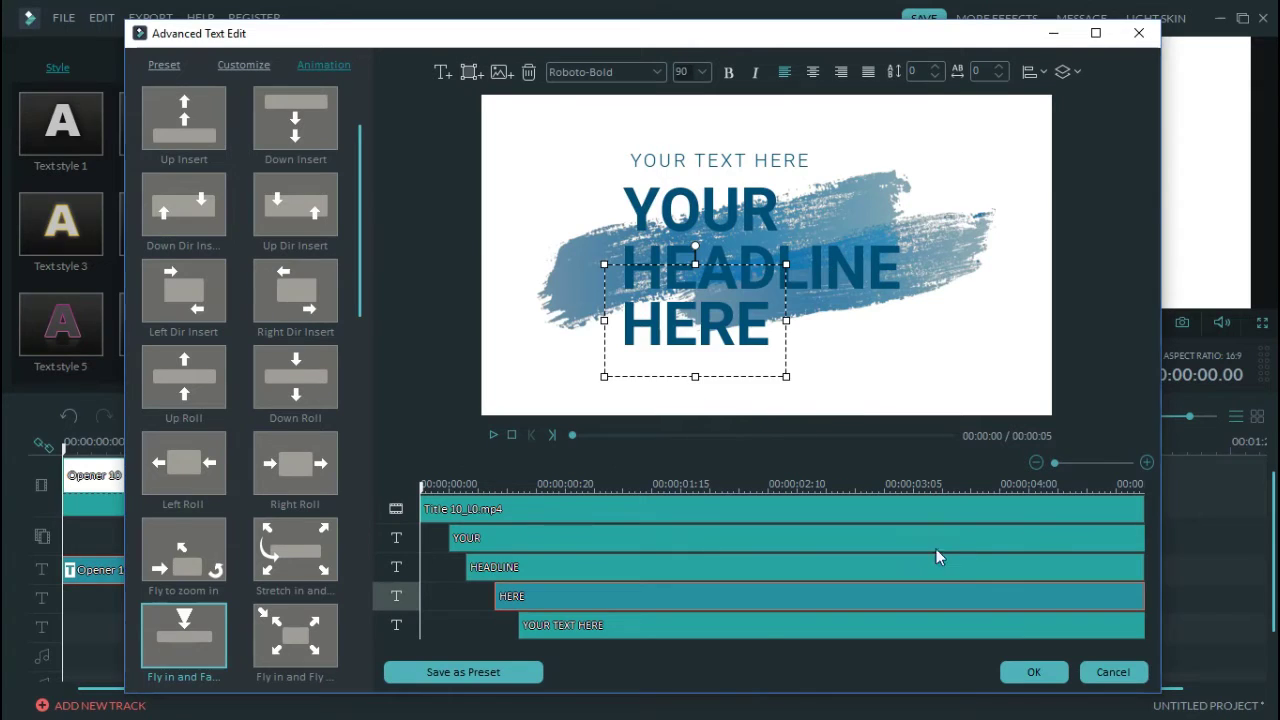
pyautogui.click(1032, 672)
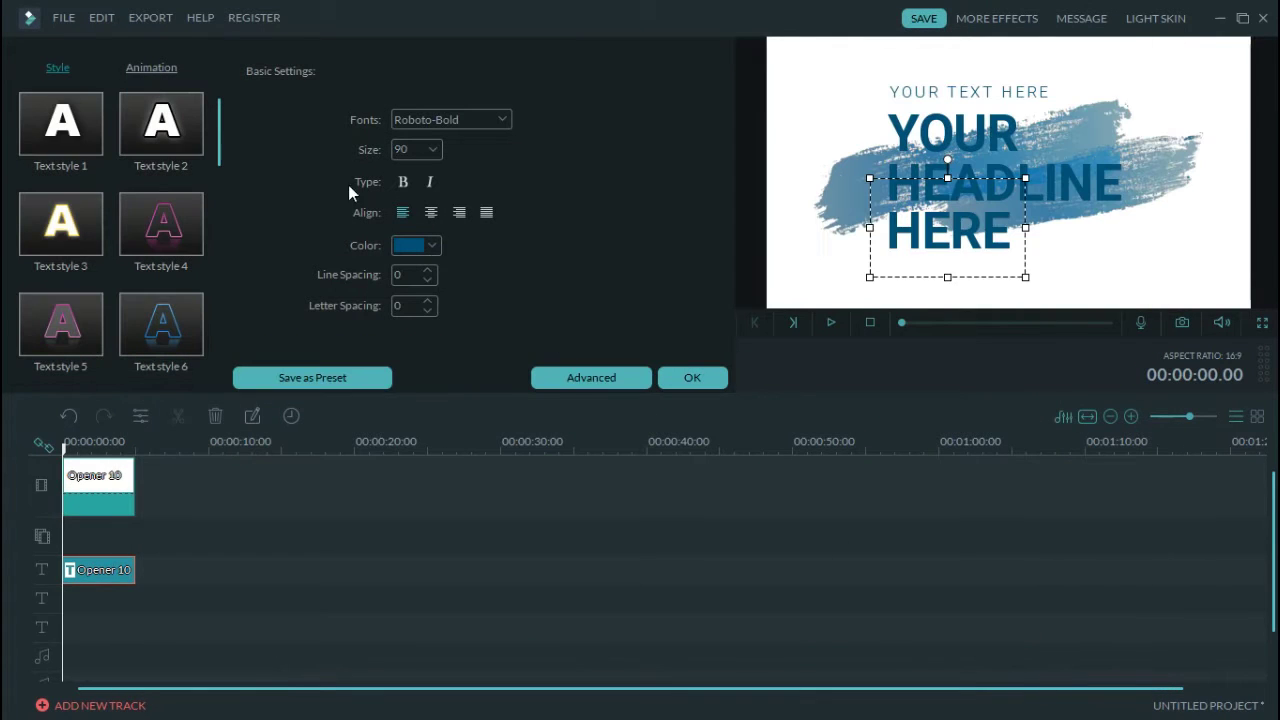
pyautogui.click(677, 375)
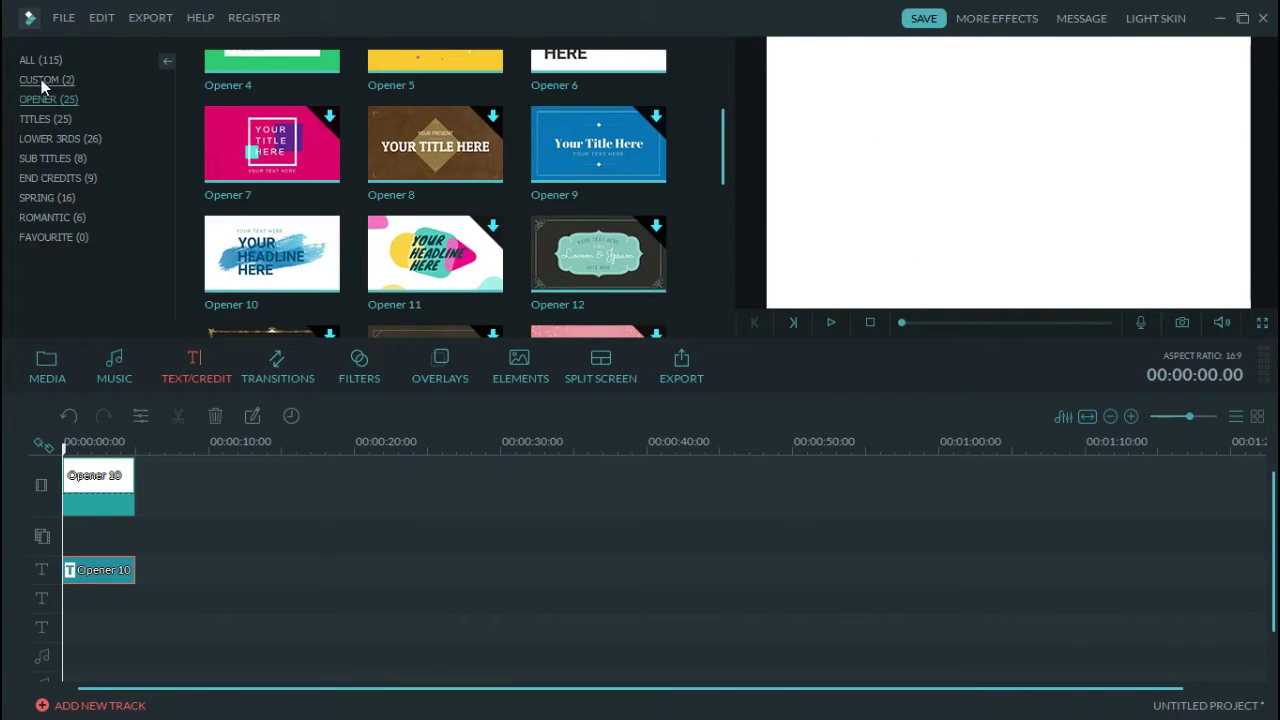
# - Check the Youtube preset in the Custom category and delete both Opener 10 clips from the timeline
pyautogui.click(41, 79)
pyautogui.click(473, 103)
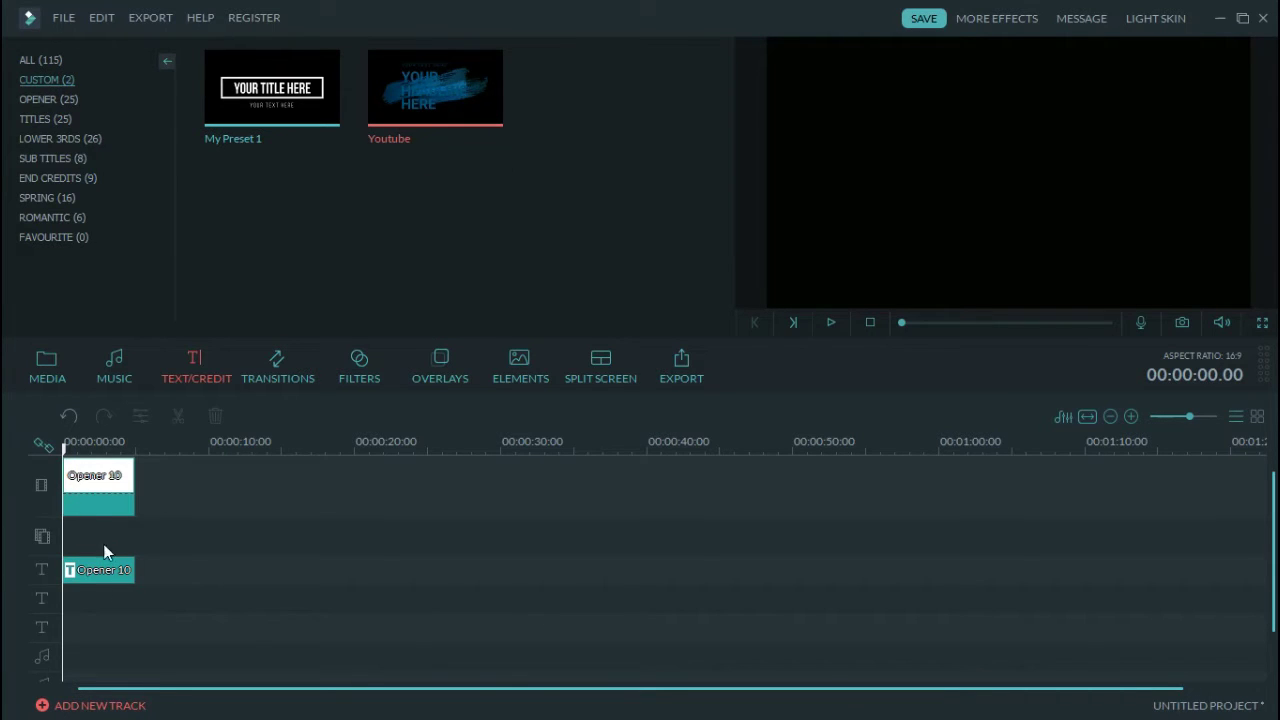
pyautogui.click(100, 500)
pyautogui.rightClick(95, 500)
pyautogui.click(140, 486)
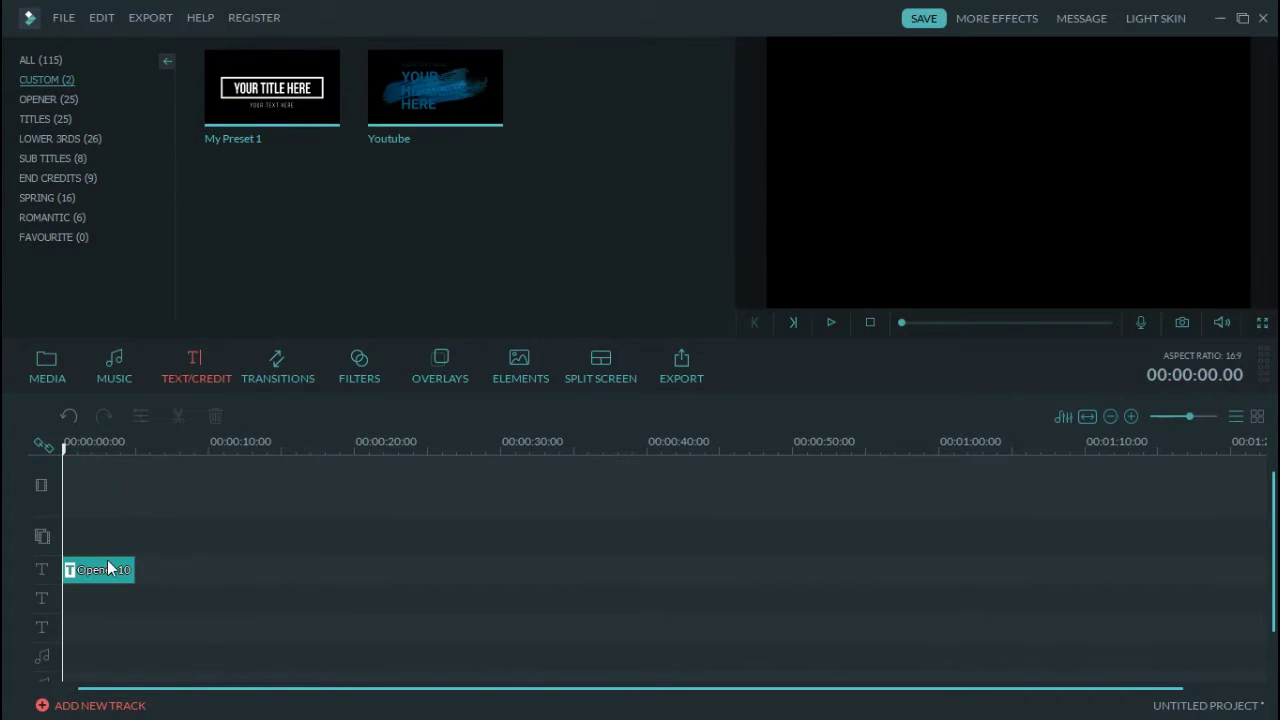
pyautogui.rightClick(108, 567)
pyautogui.click(140, 543)
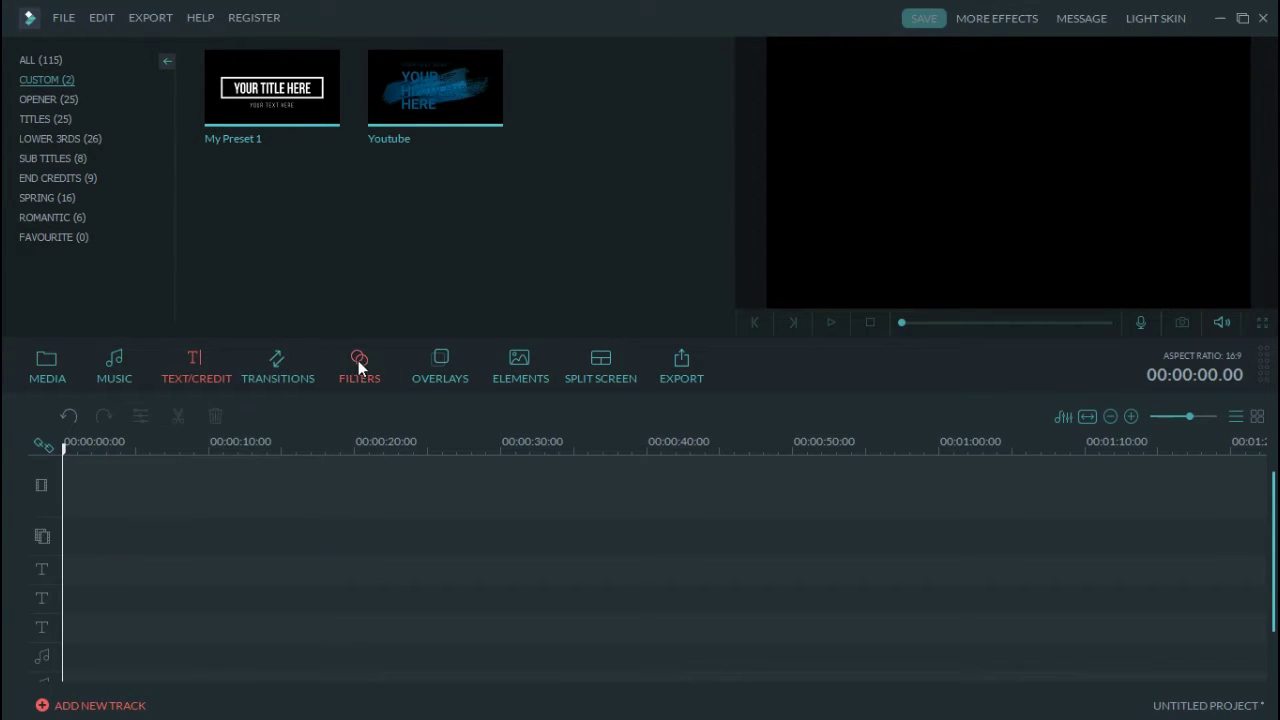
# - Find Opener 22 in the Opener category and add it at the start of the timeline
pyautogui.click(275, 376)
pyautogui.click(212, 364)
pyautogui.click(60, 119)
pyautogui.click(60, 100)
pyautogui.scroll(-3, 363, 266)
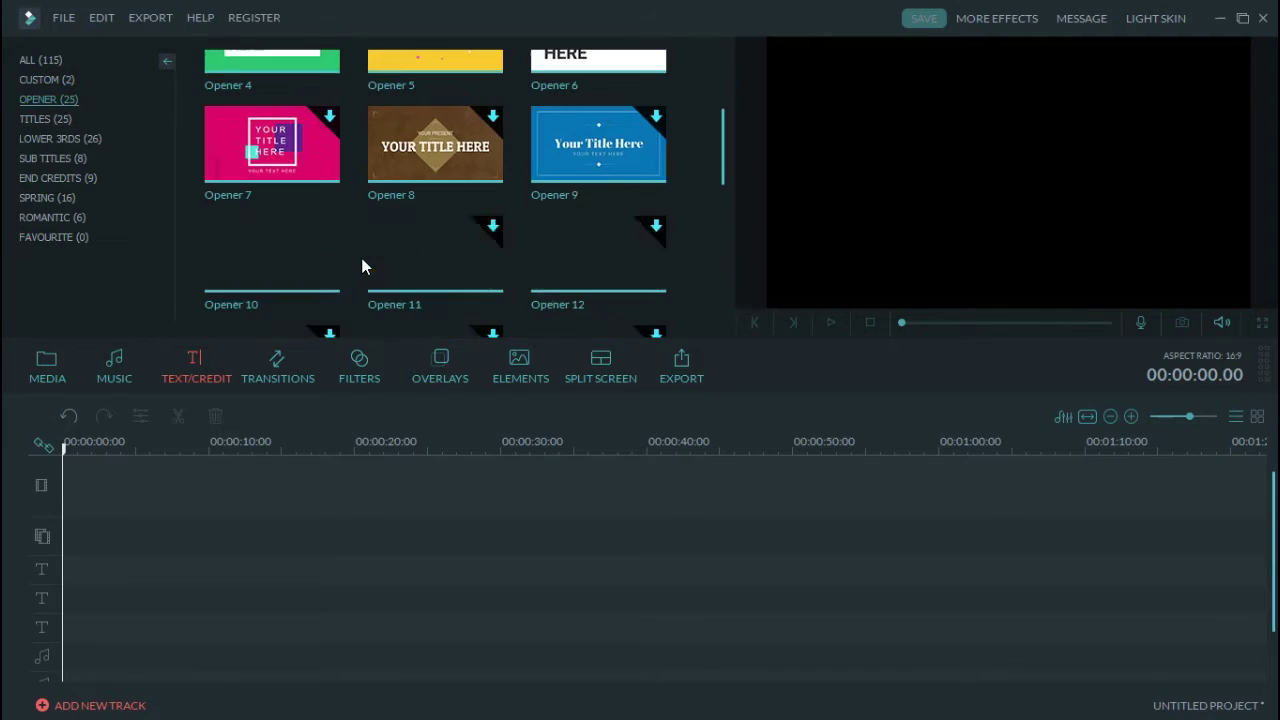
pyautogui.scroll(-3, 600, 286)
pyautogui.scroll(-3, 503, 318)
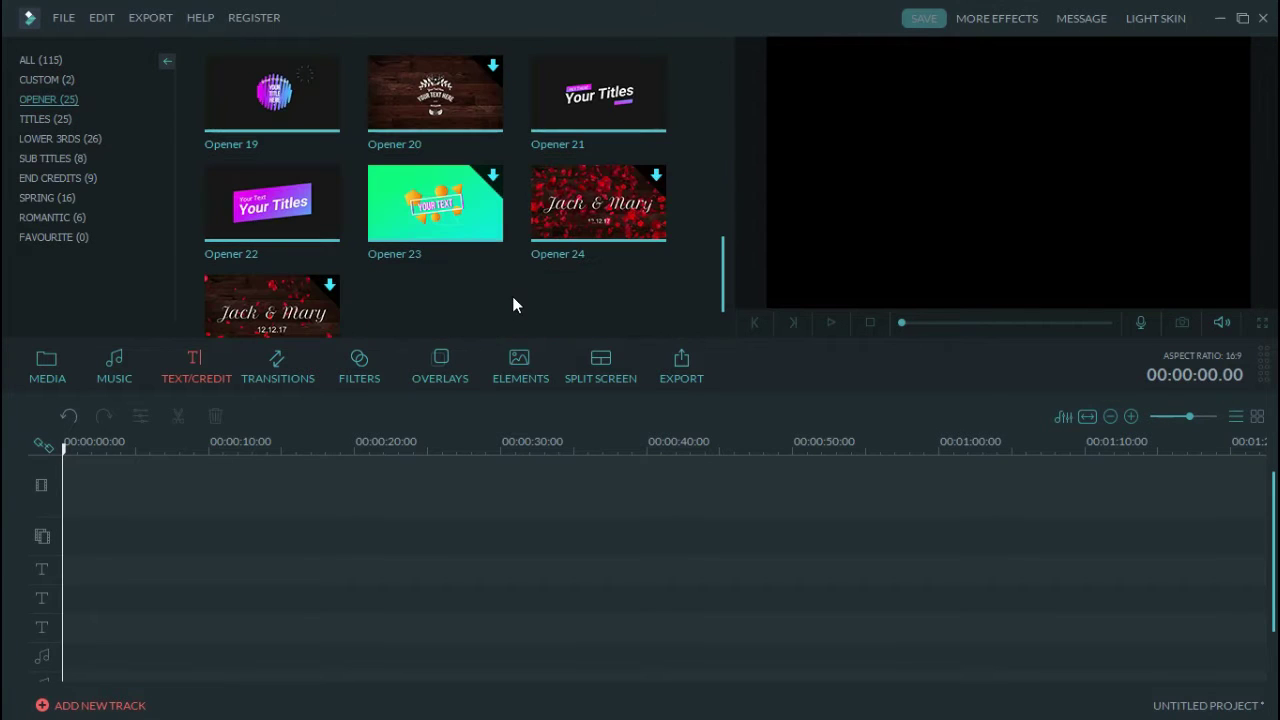
pyautogui.click(276, 207)
pyautogui.moveTo(302, 582); pyautogui.dragTo(201, 543)
pyautogui.rightClick(116, 572)
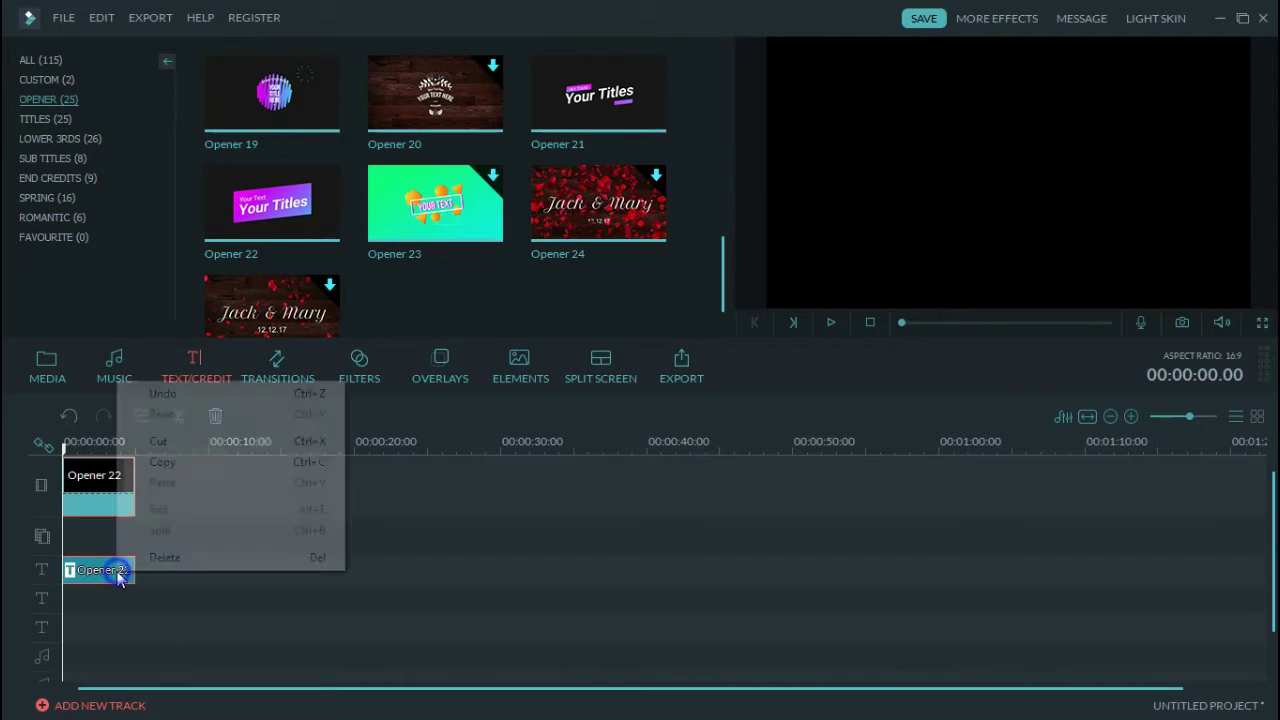
pyautogui.click(136, 560)
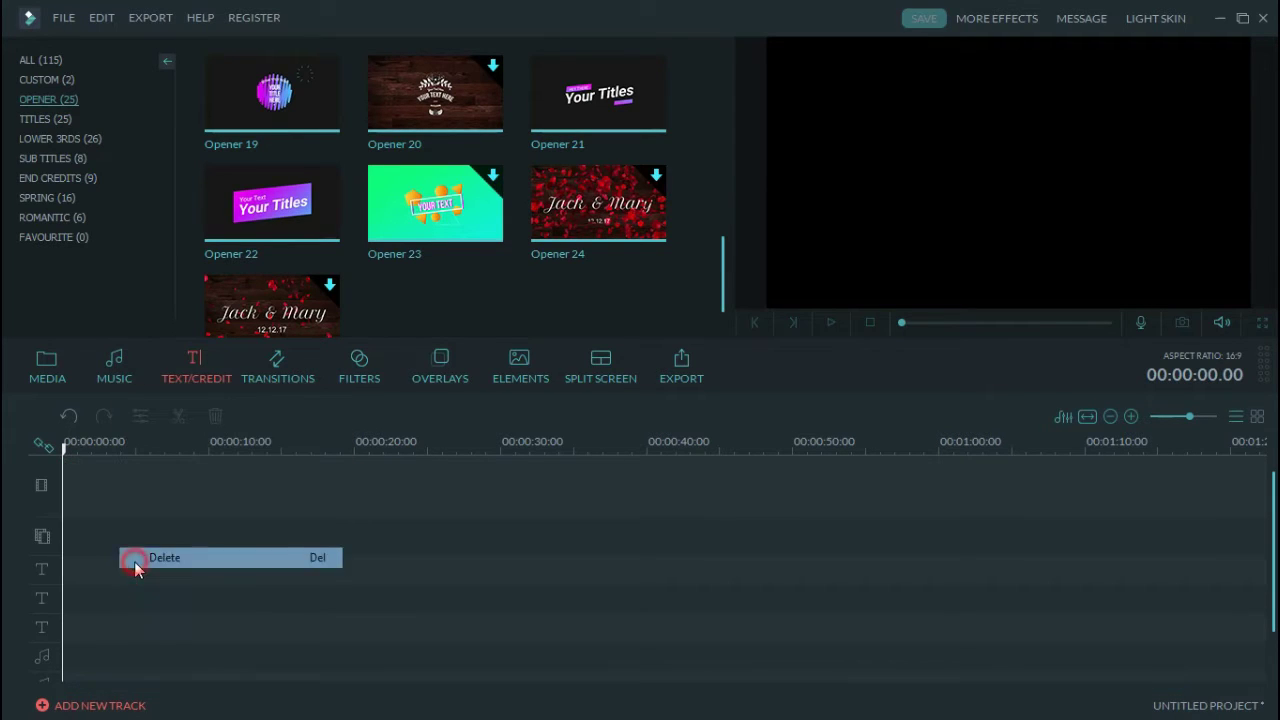
pyautogui.click(64, 414)
pyautogui.click(243, 486)
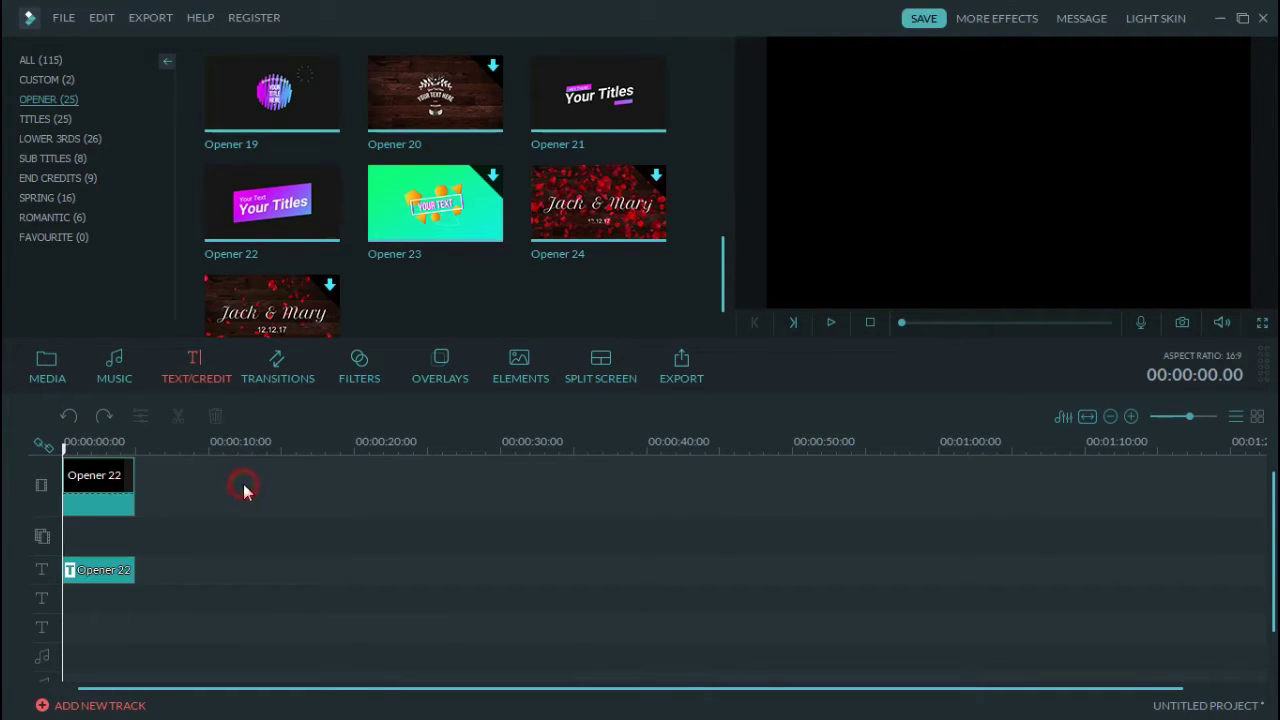
# - Replace the Opener 22 text clip with the custom Youtube preset at the start of the text track and preview it
pyautogui.rightClick(104, 569)
pyautogui.click(147, 556)
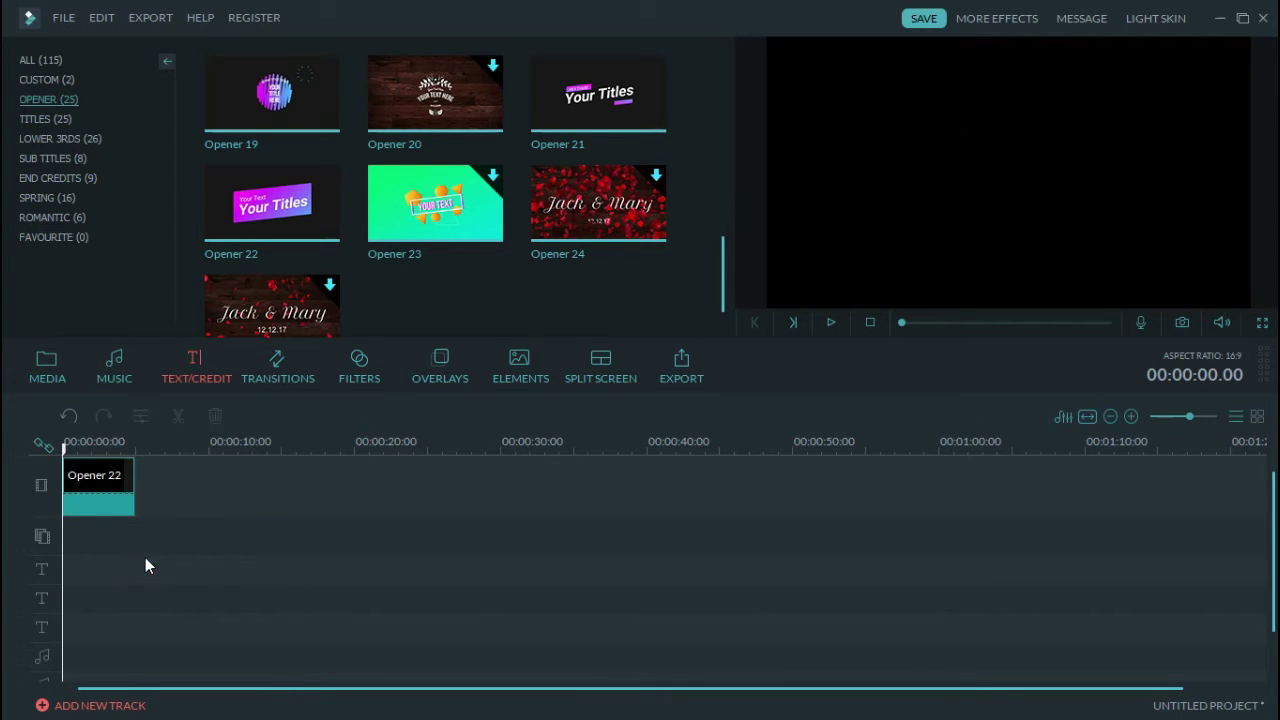
pyautogui.click(52, 80)
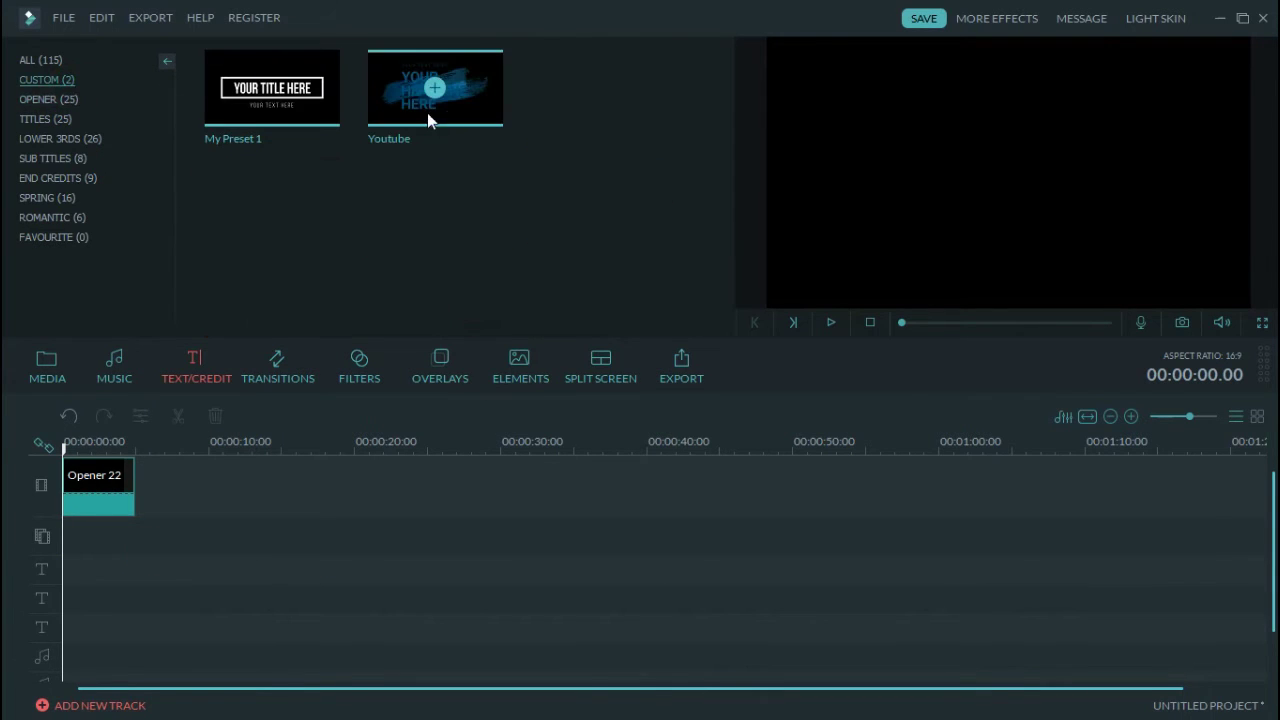
pyautogui.moveTo(482, 90); pyautogui.dragTo(297, 417)
pyautogui.moveTo(69, 556); pyautogui.dragTo(67, 560)
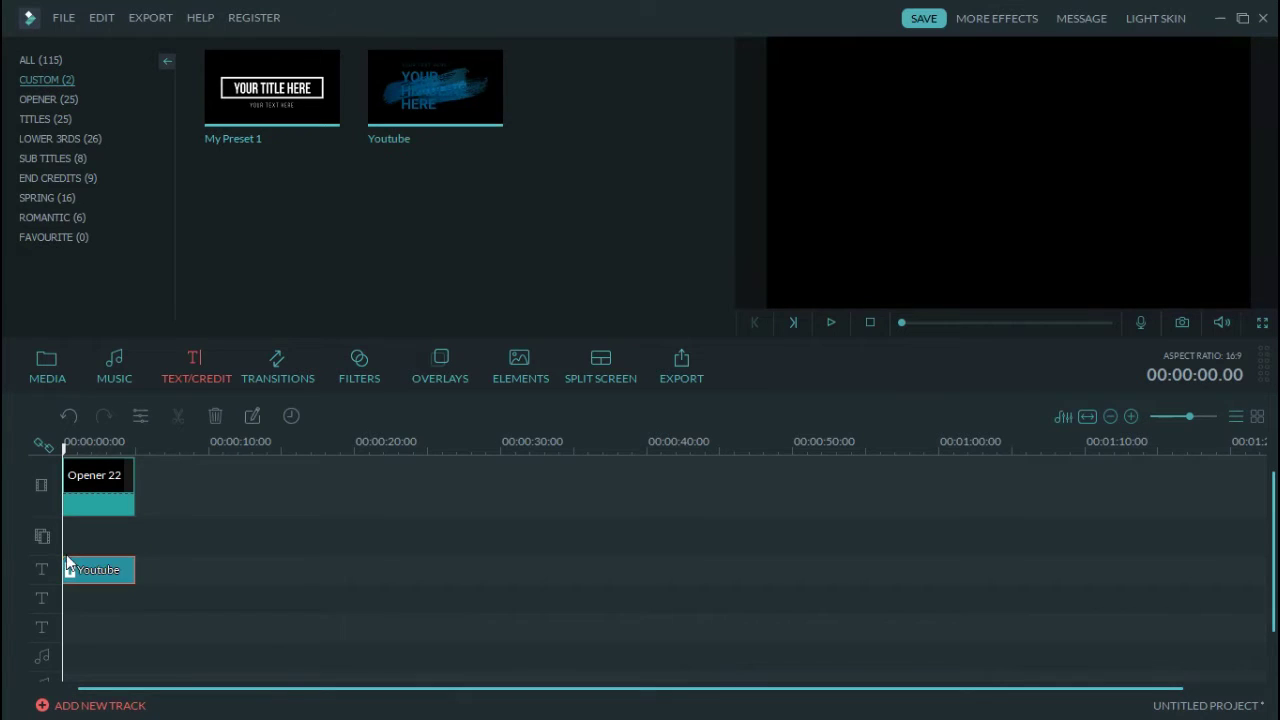
pyautogui.click(828, 324)
# - Edit the Youtube title clip and set the YOUR and HERE text boxes to white
pyautogui.rightClick(107, 499)
pyautogui.rightClick(114, 574)
pyautogui.click(231, 518)
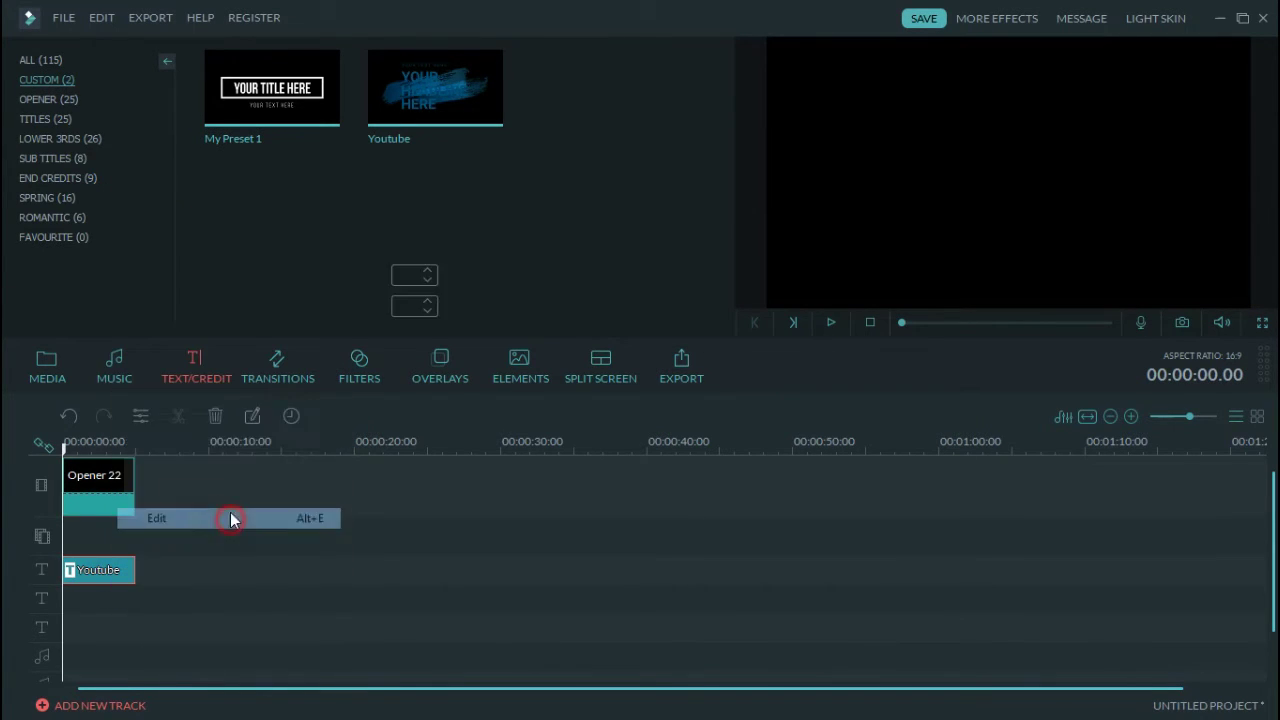
pyautogui.click(431, 246)
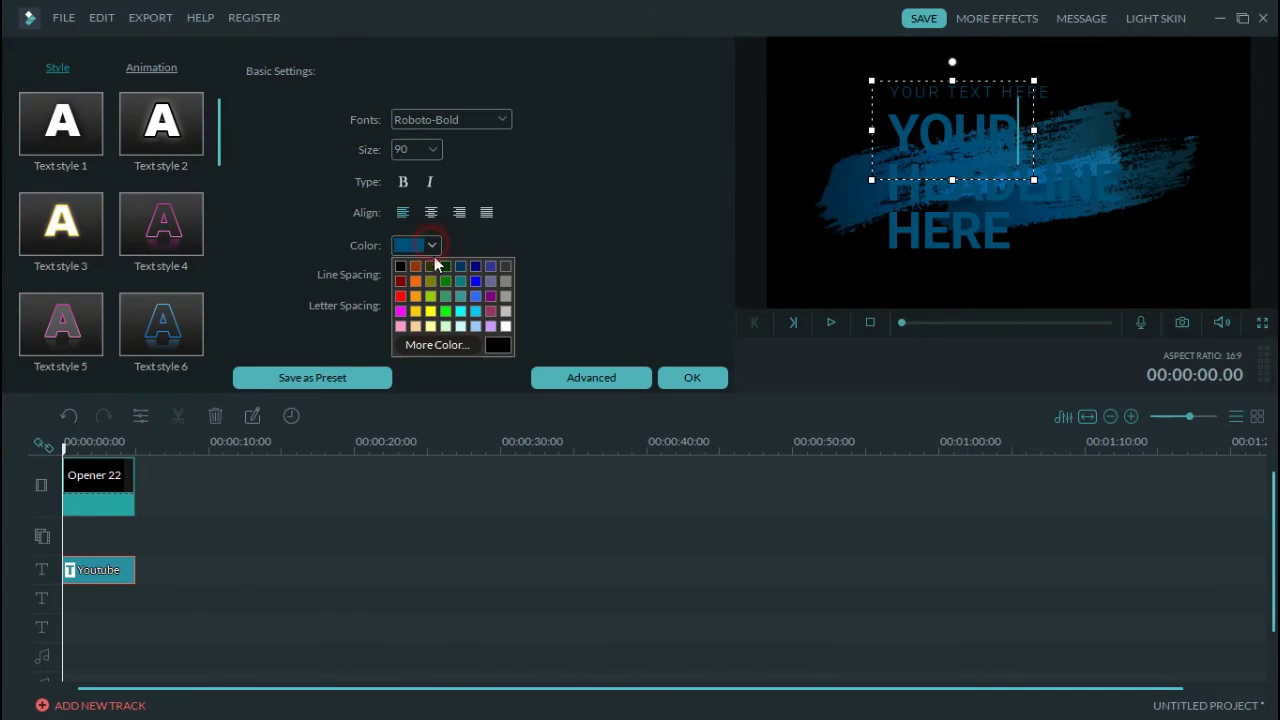
pyautogui.click(509, 329)
pyautogui.click(895, 203)
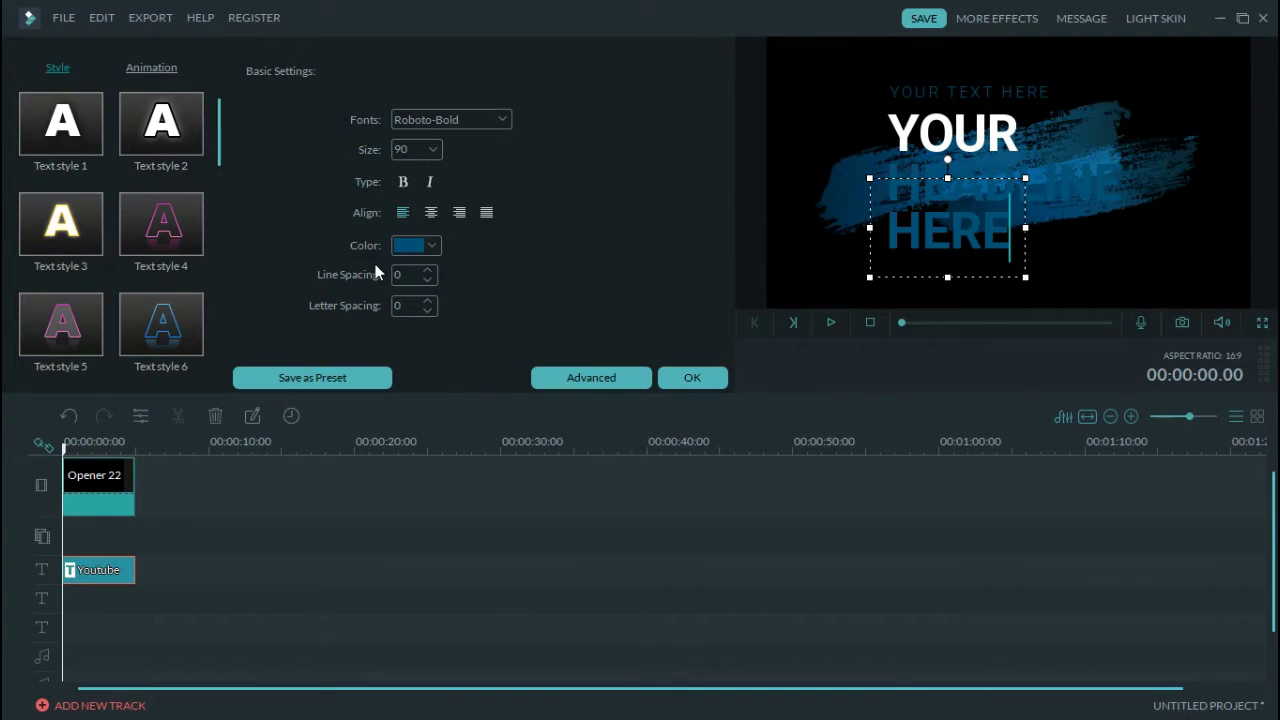
pyautogui.click(431, 246)
pyautogui.click(507, 327)
# - Set the HEADLINE and YOUR TEXT HERE text boxes to white
pyautogui.click(928, 171)
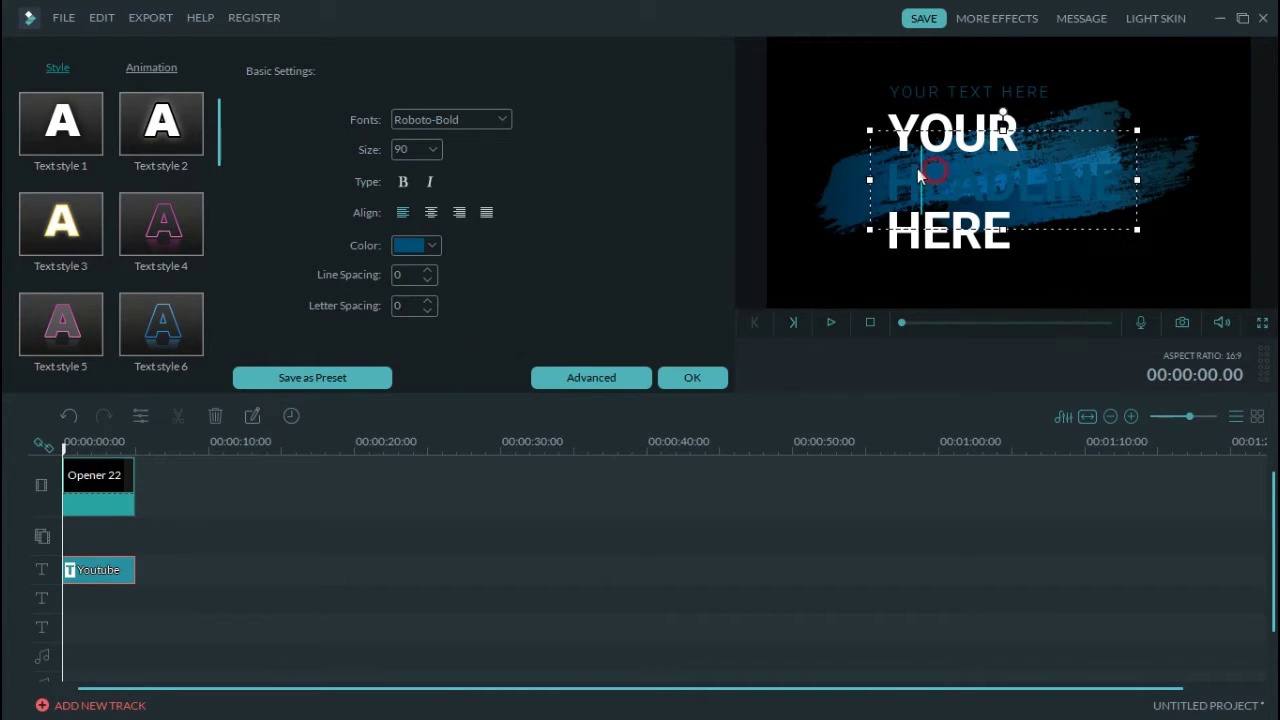
pyautogui.click(422, 248)
pyautogui.click(507, 327)
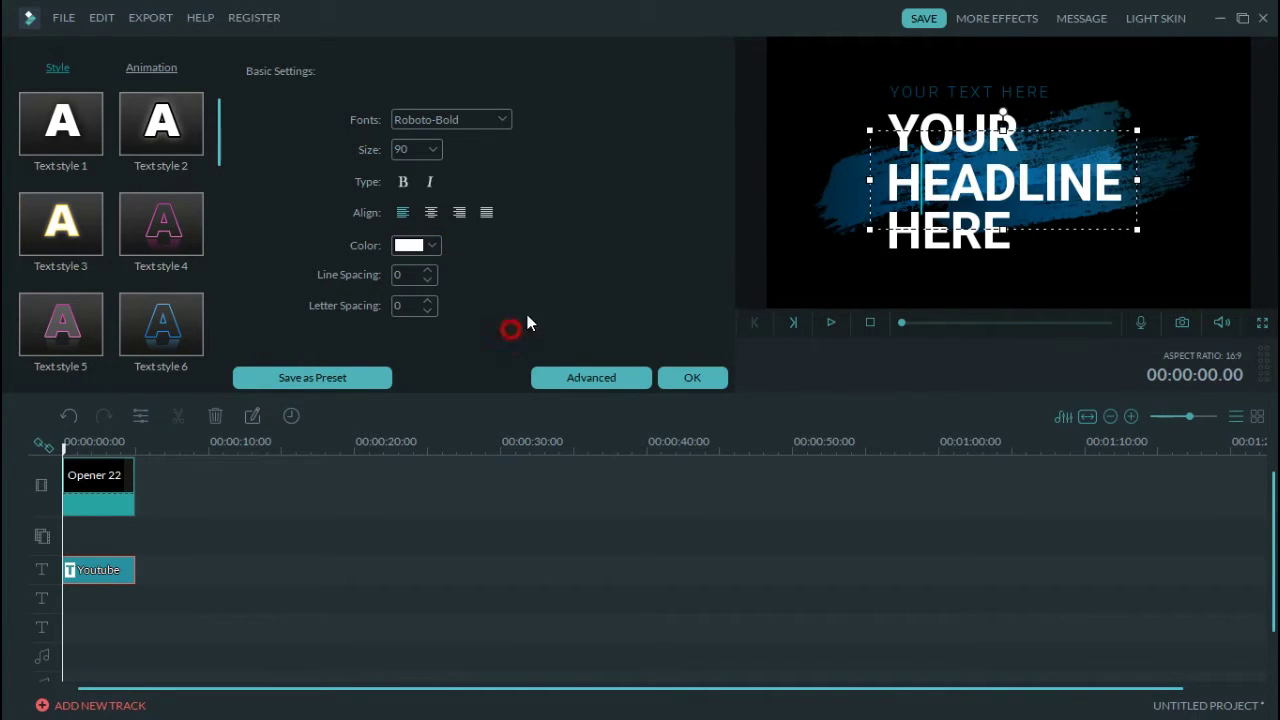
pyautogui.click(960, 95)
pyautogui.click(433, 247)
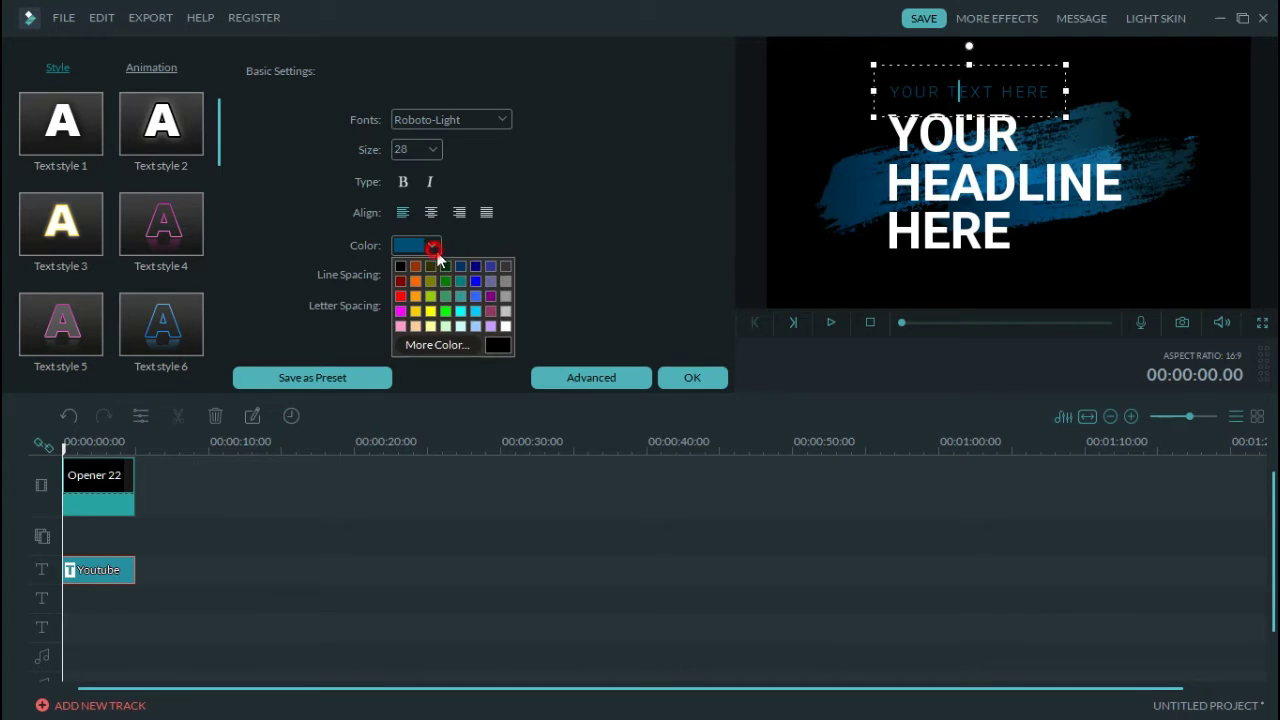
pyautogui.click(507, 327)
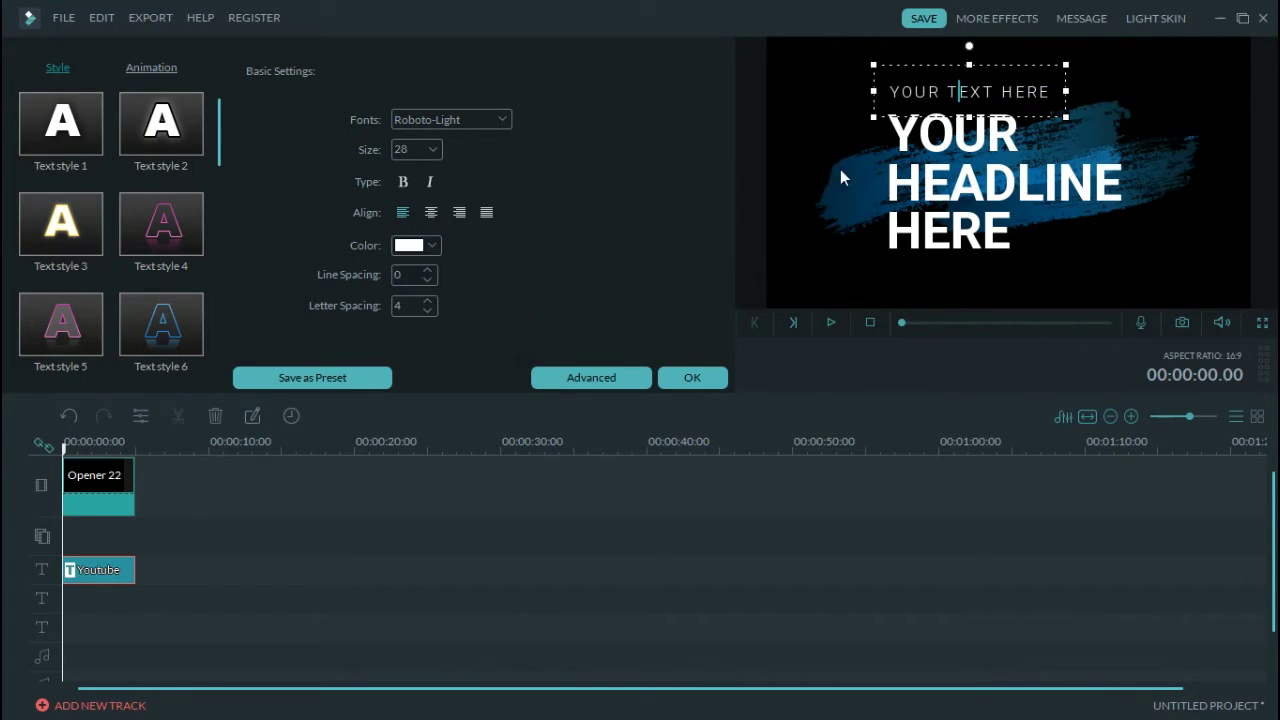
# - Select the brush-stroke image in the title, accept the text edits, and play the result
pyautogui.click(840, 169)
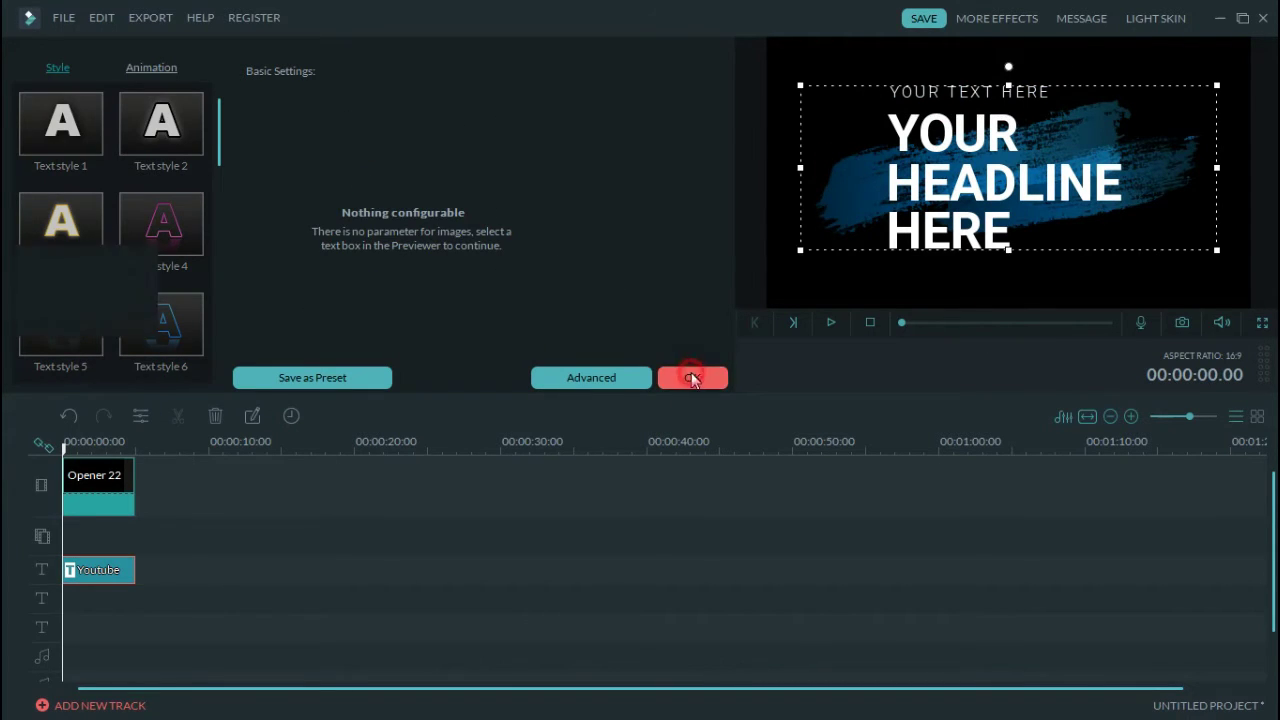
pyautogui.click(694, 379)
pyautogui.click(829, 324)
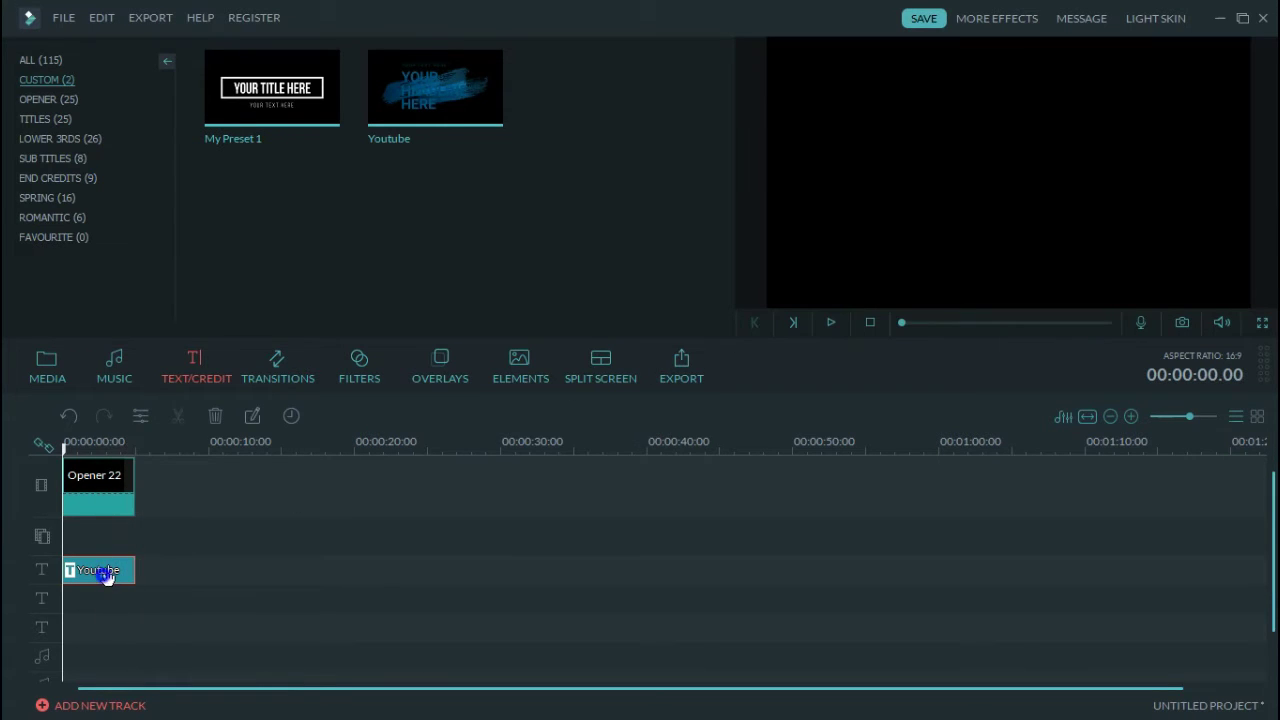
# - Reopen the Youtube title clip for editing and look at the Save as Preset dialog without saving
pyautogui.rightClick(102, 574)
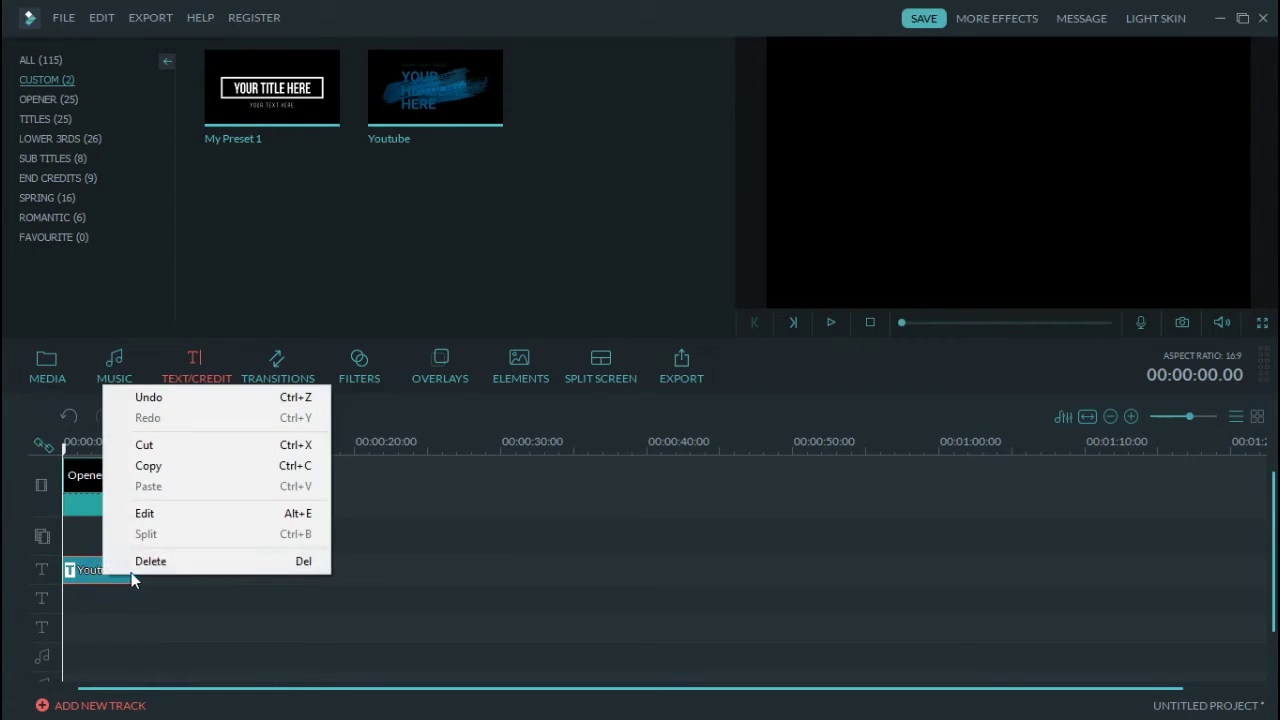
pyautogui.click(167, 517)
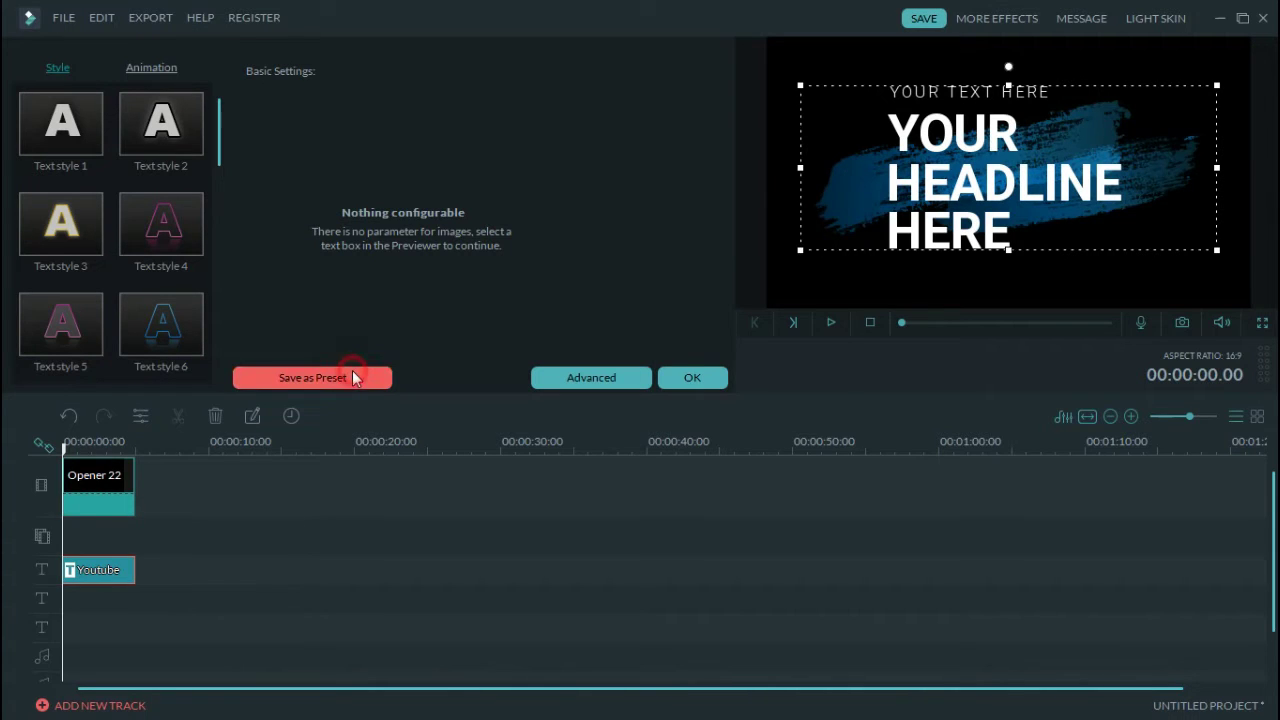
pyautogui.click(352, 377)
pyautogui.click(778, 426)
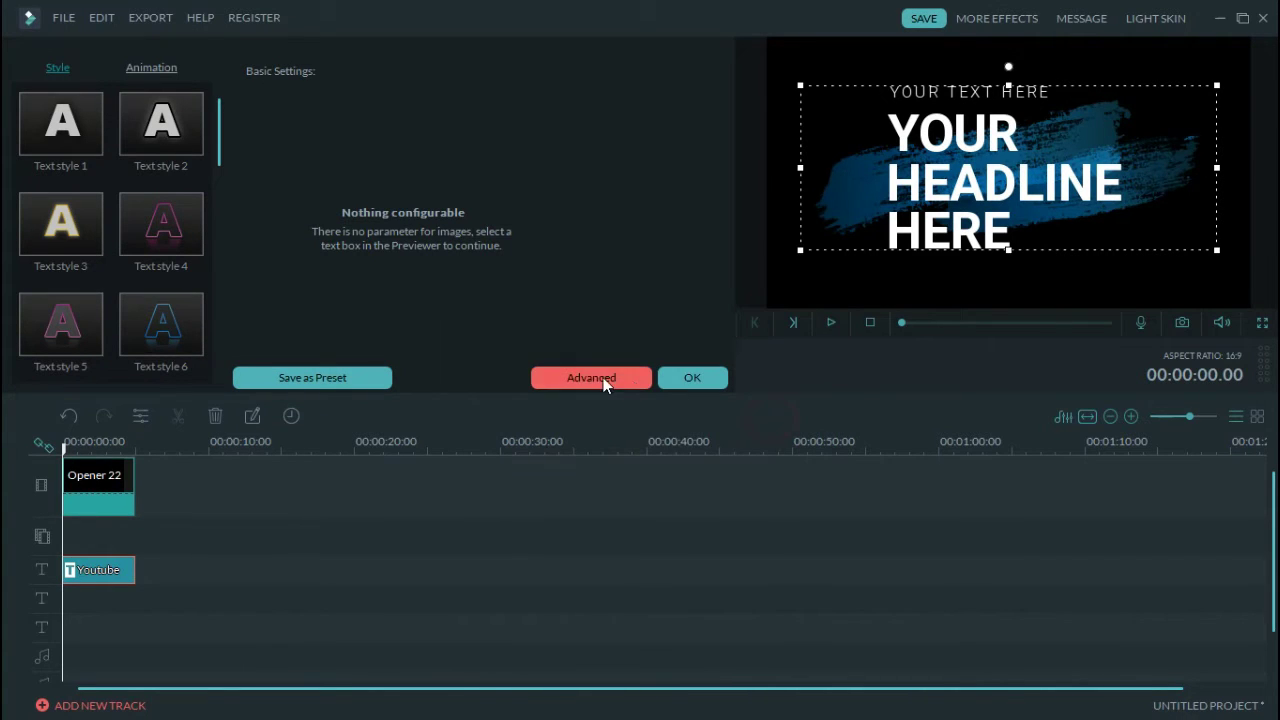
# - Save the title as a custom preset named Youtube 2 from the advanced text editor, accept the edits, and check the custom presets
pyautogui.click(600, 380)
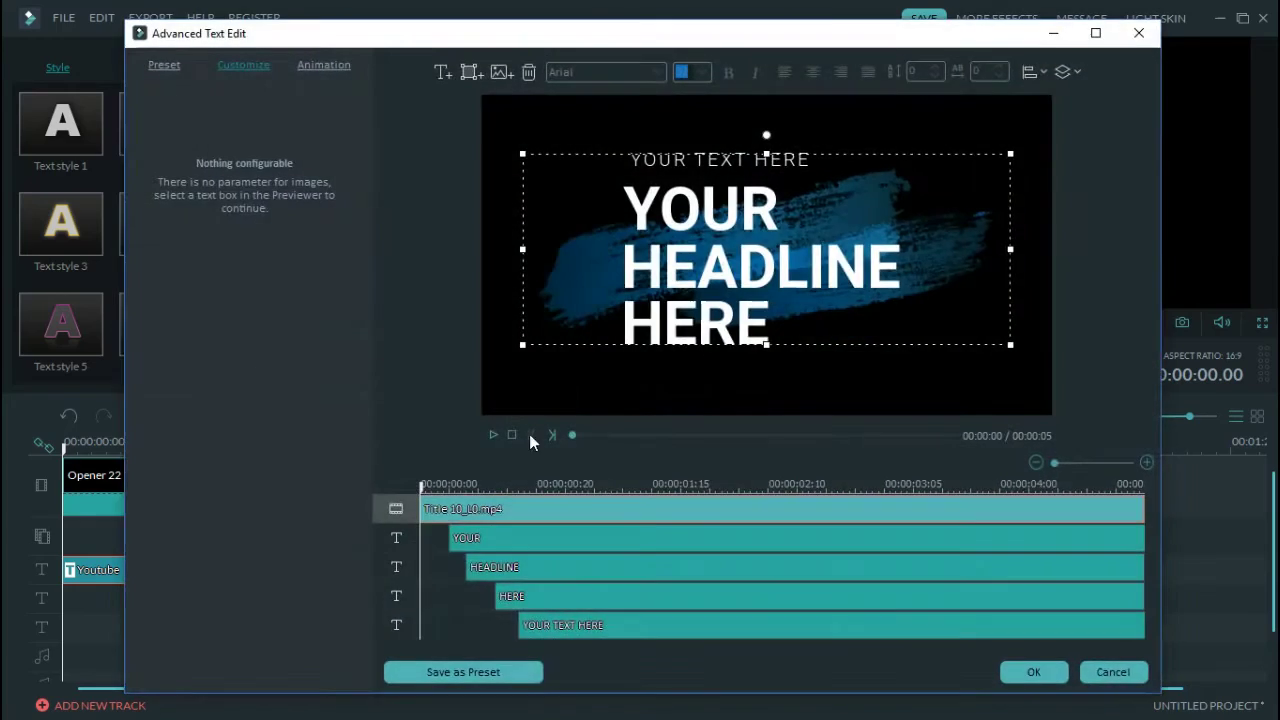
pyautogui.click(463, 671)
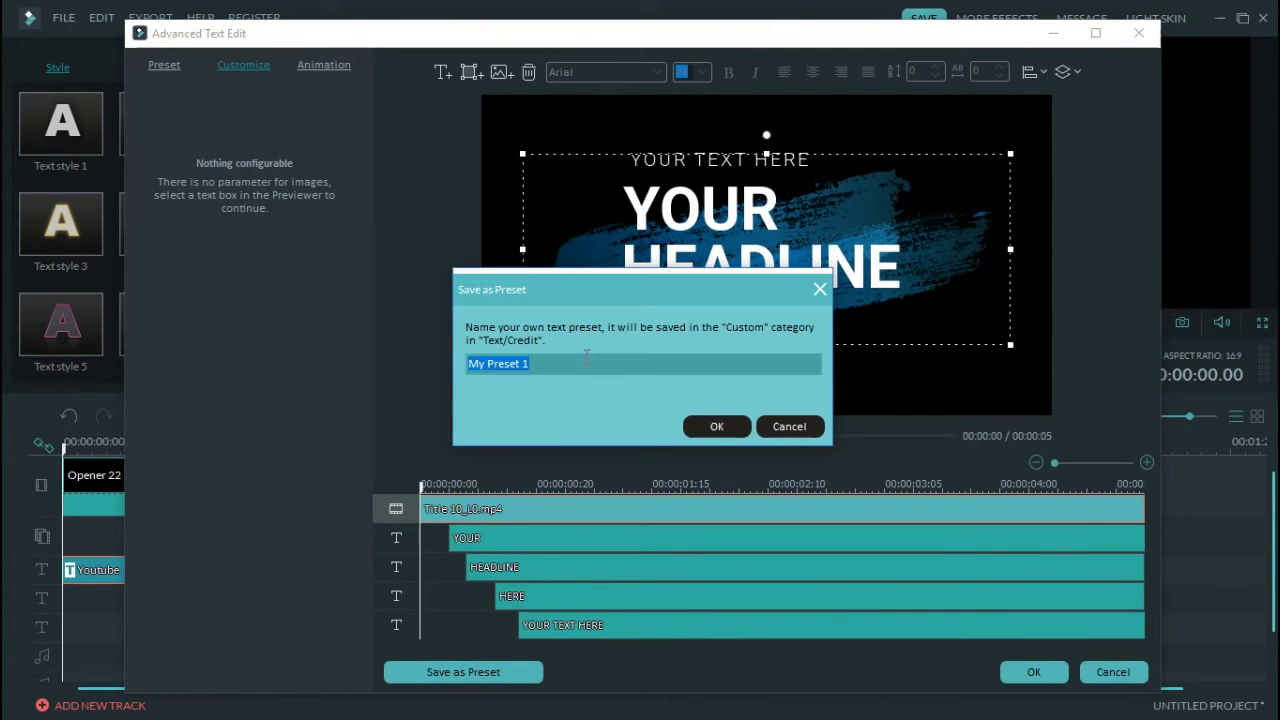
pyautogui.click(586, 362)
pyautogui.hotkey('ctrl', 'a')
pyautogui.press('BackSpace')
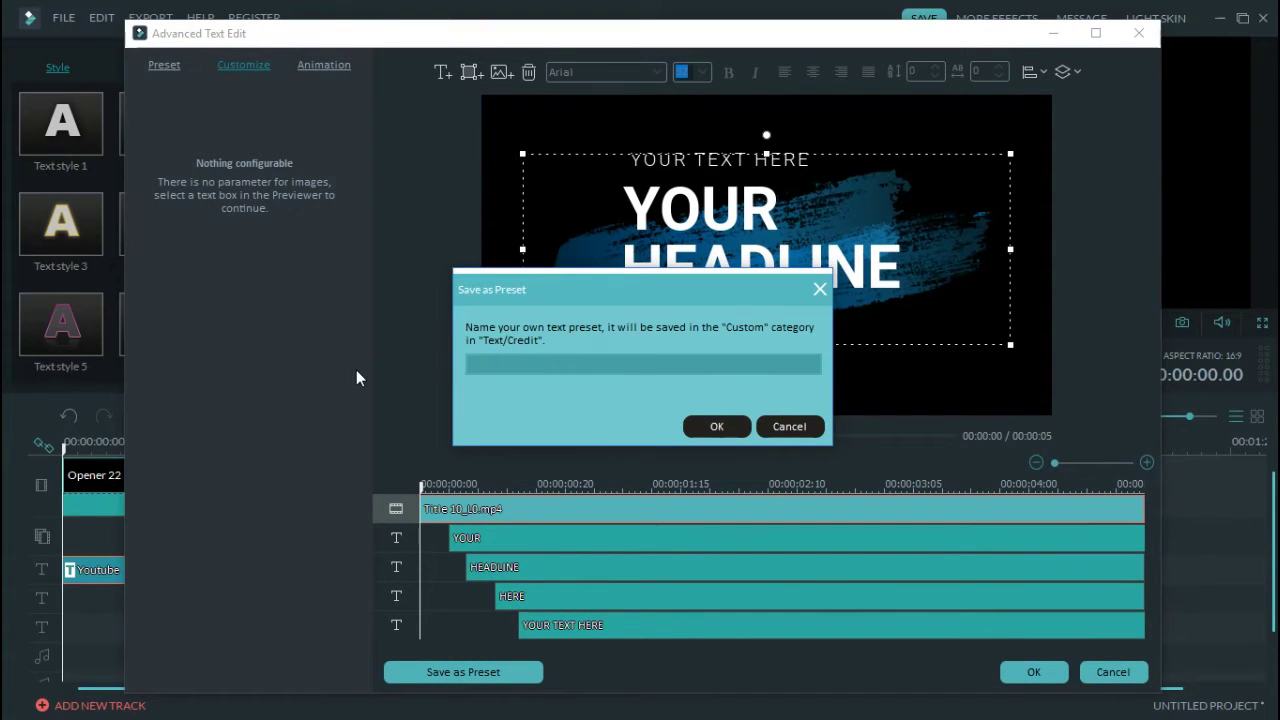
pyautogui.write('Youtube 2')
pyautogui.click(717, 426)
pyautogui.click(1035, 672)
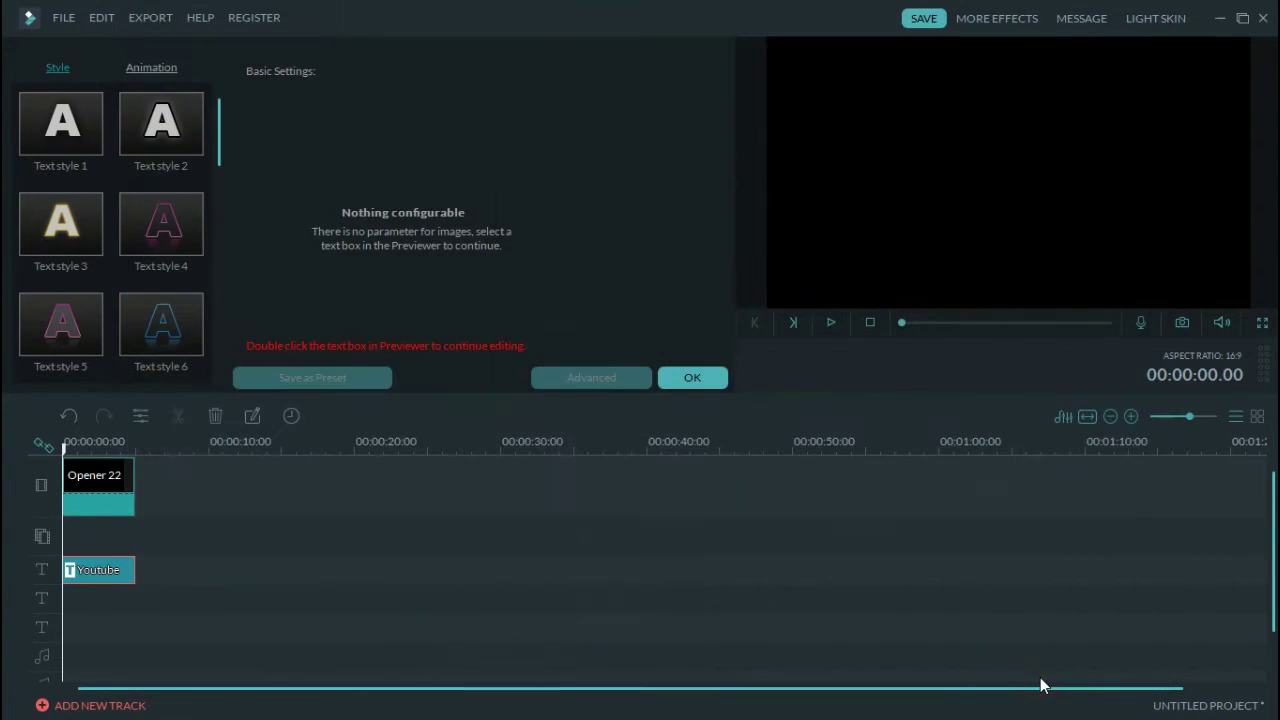
pyautogui.click(686, 379)
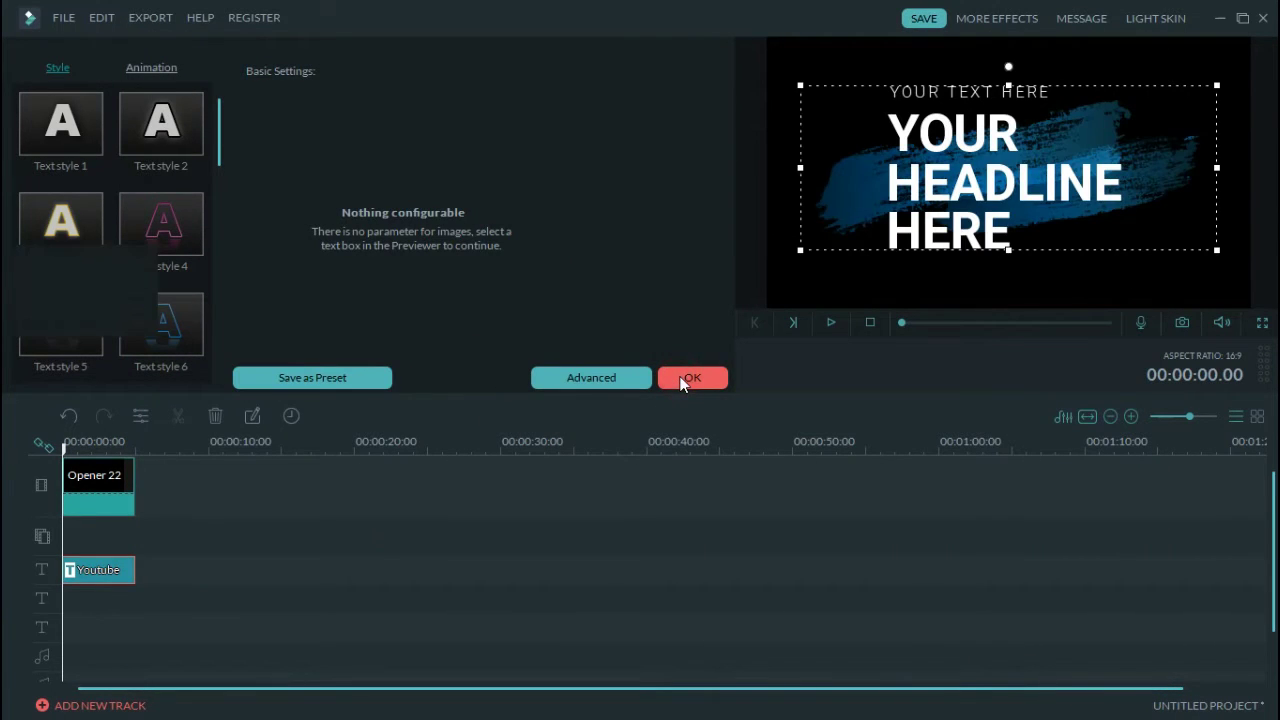
pyautogui.click(437, 86)
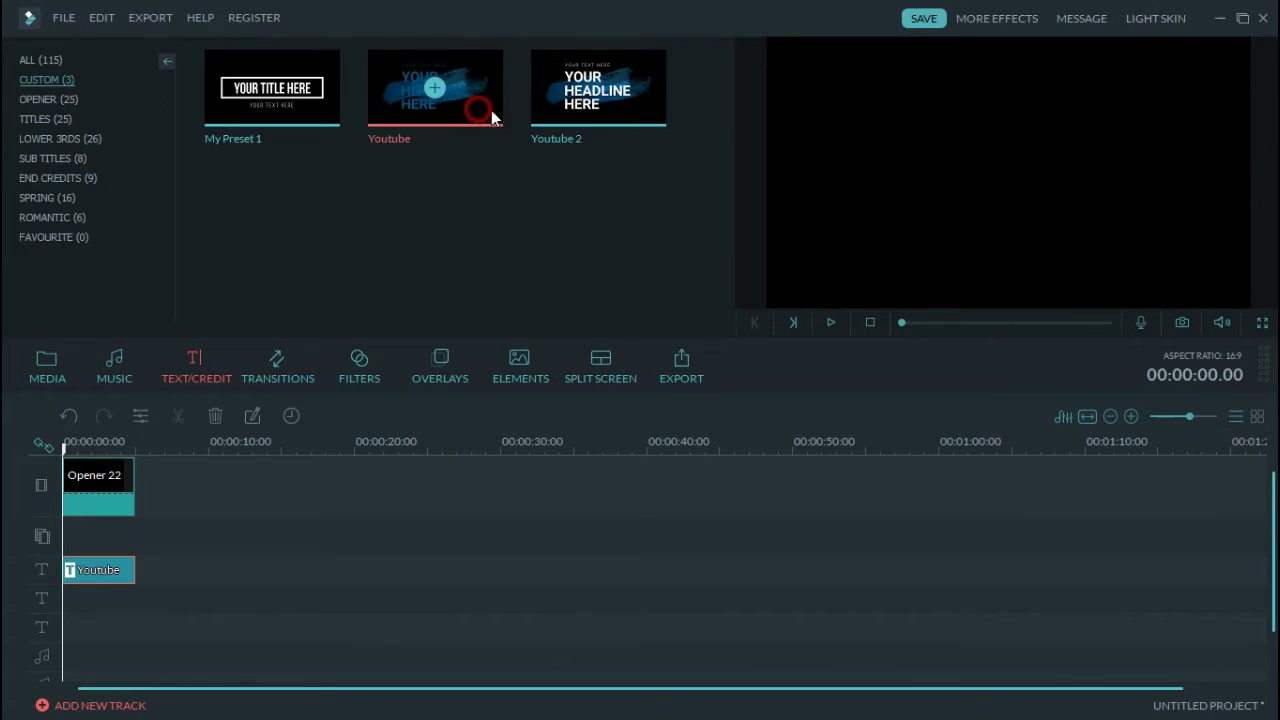
pyautogui.click(557, 122)
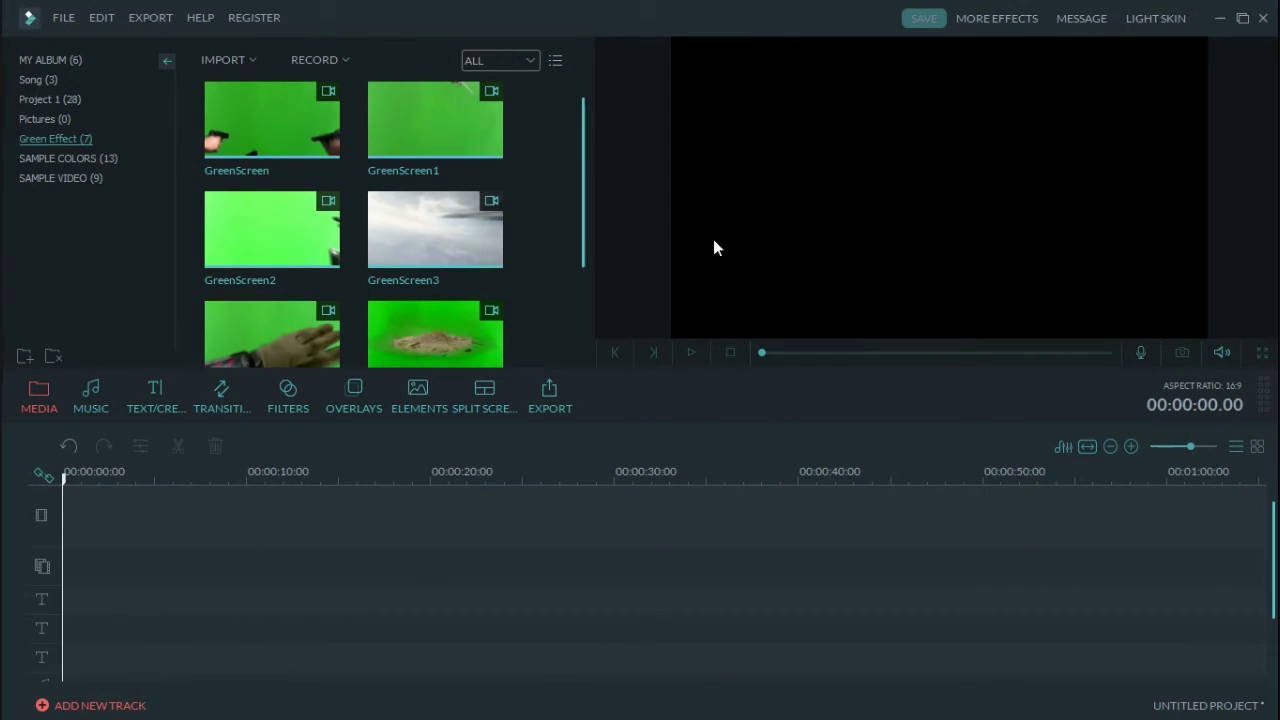
pyautogui.click(534, 145)
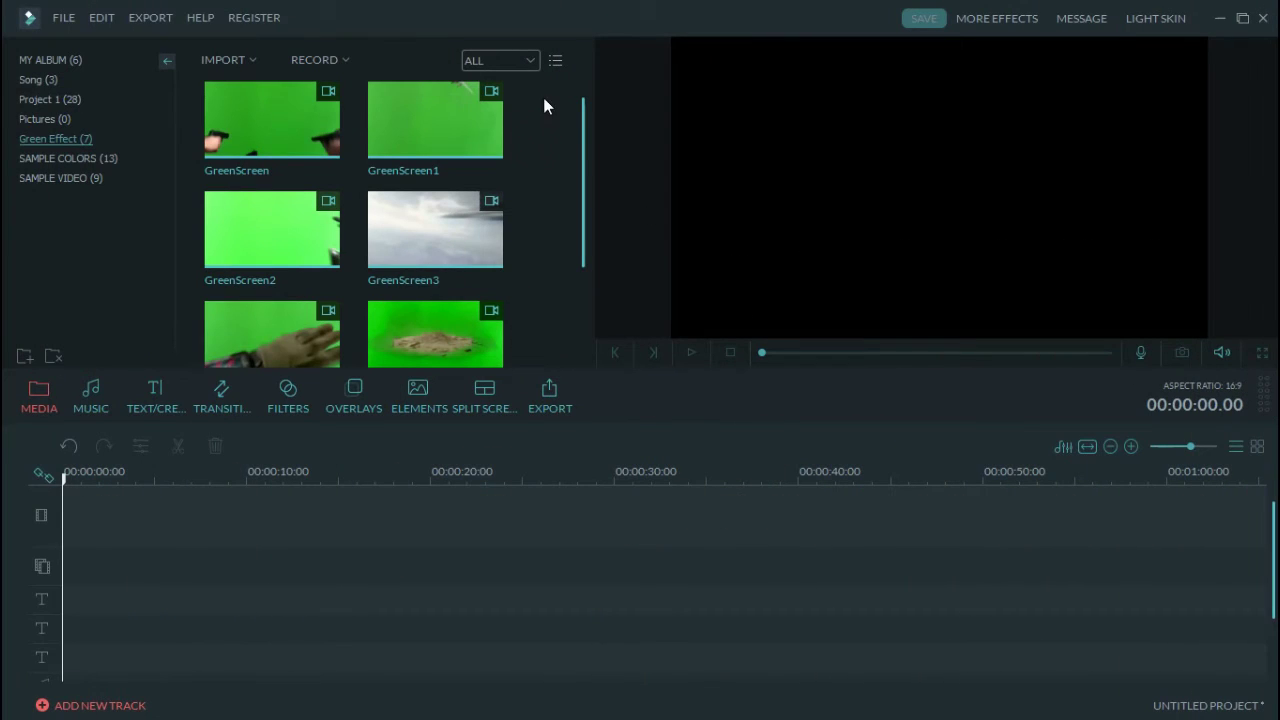
pyautogui.moveTo(480, 127); pyautogui.dragTo(260, 344)
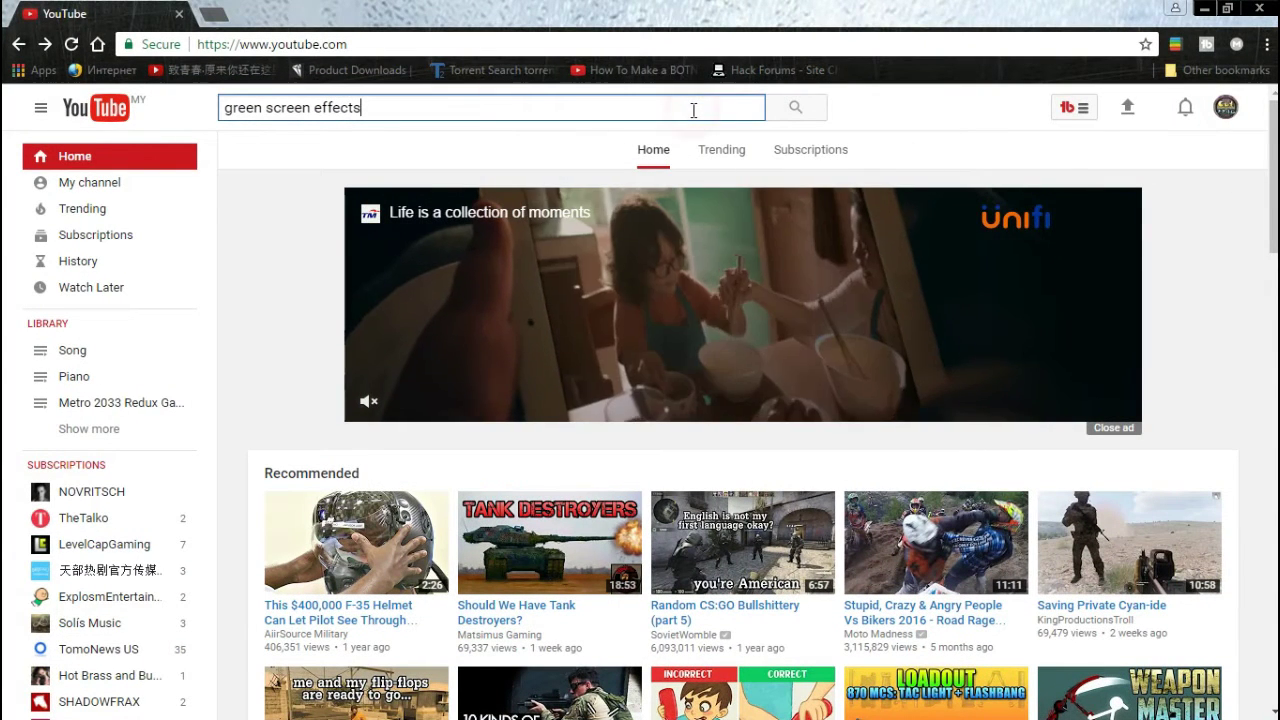
# - Search YouTube for green screen effects, look through the results, and close the browser
pyautogui.press('Return')
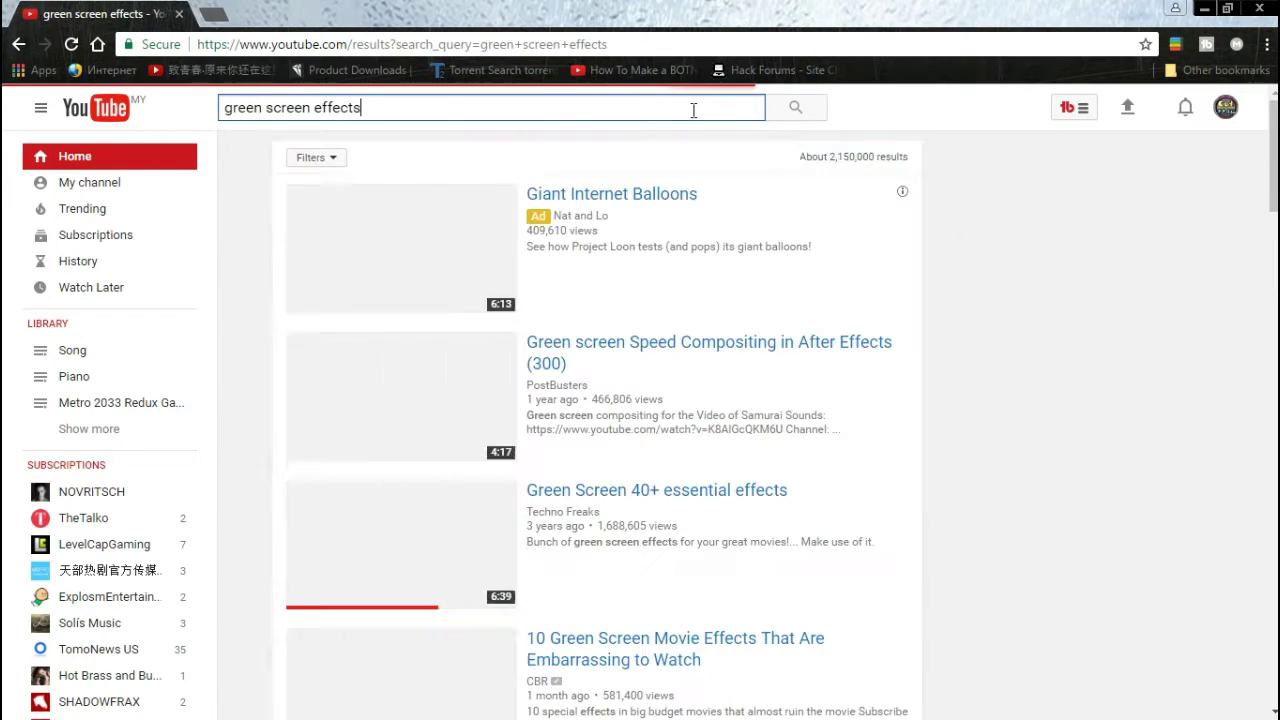
pyautogui.scroll(-3, 955, 243)
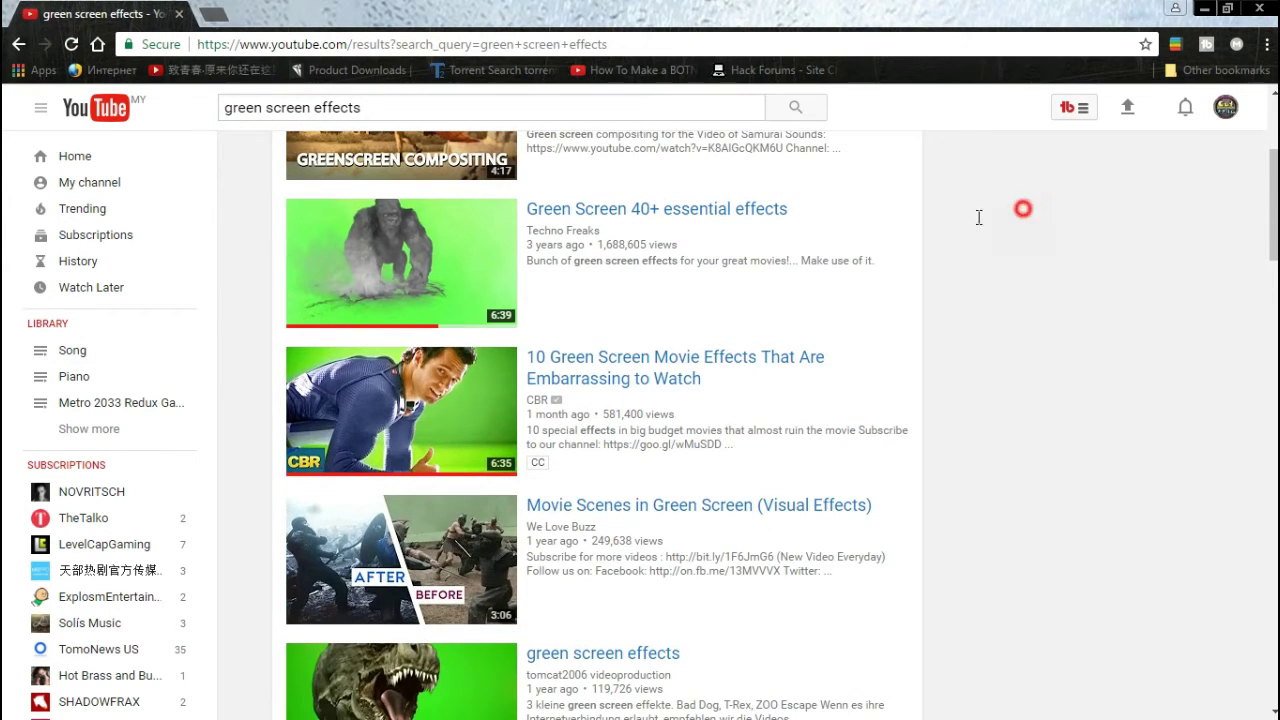
pyautogui.moveTo(979, 217); pyautogui.dragTo(889, 317)
pyautogui.click(1069, 294)
pyautogui.scroll(-2, 1035, 353)
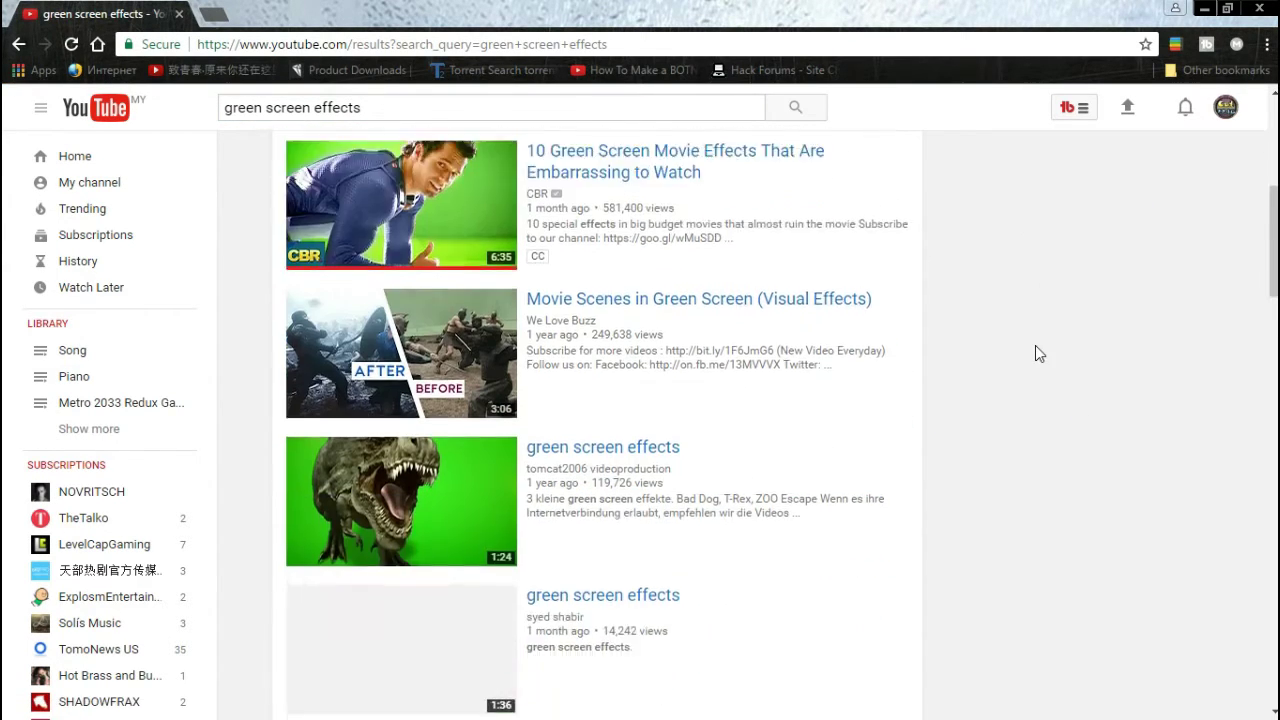
pyautogui.scroll(-8, 1035, 353)
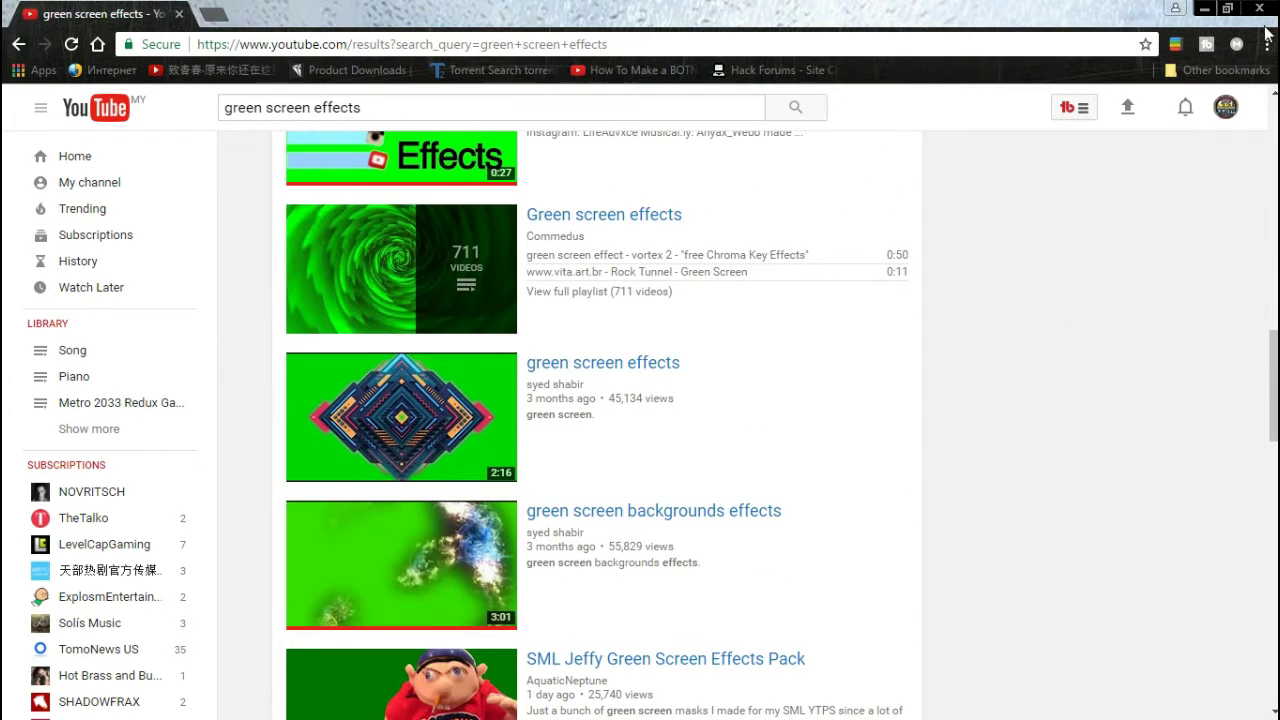
pyautogui.click(1262, 9)
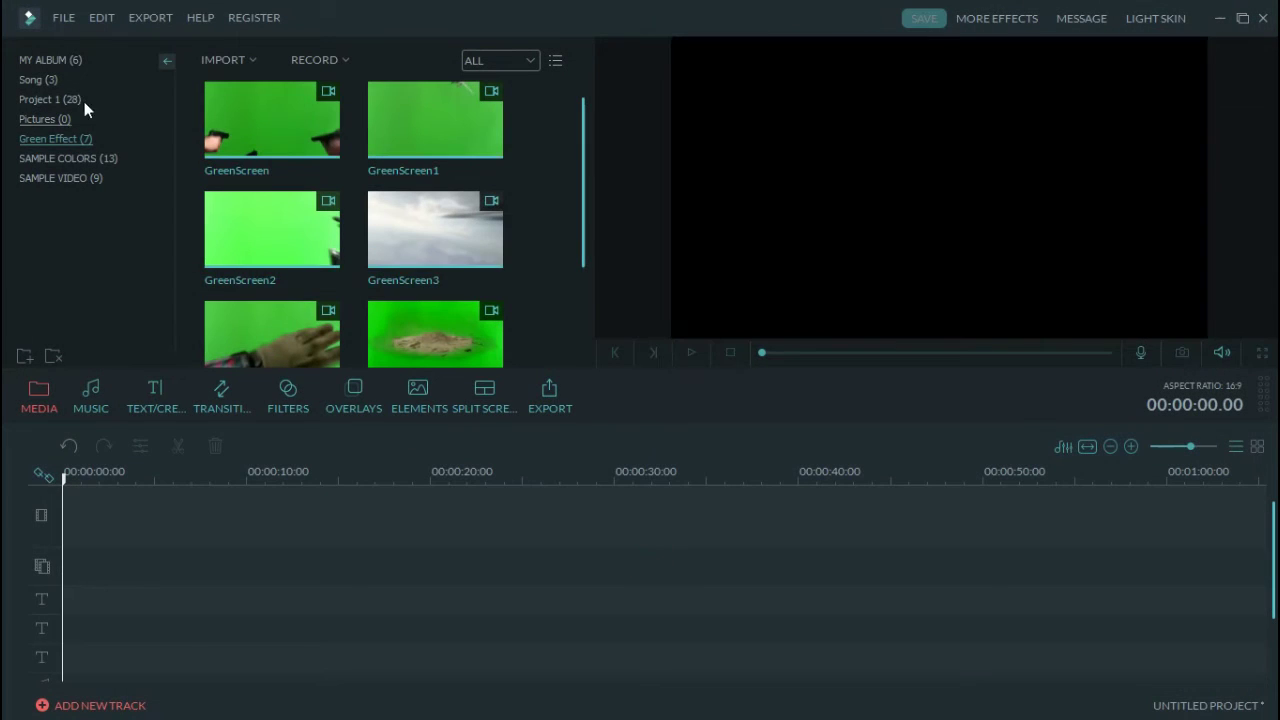
# - Add the African Dance In Paris! clip from My Album to the video track and split it at 00:00:34.13
pyautogui.click(67, 62)
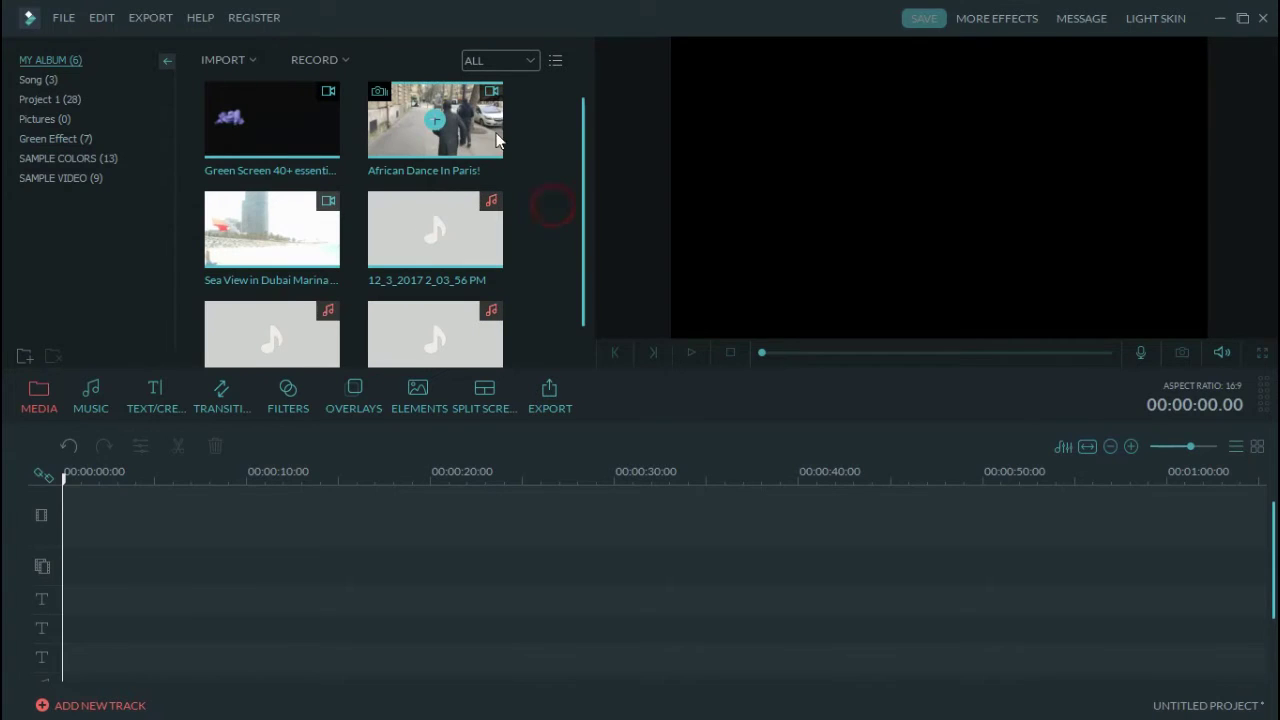
pyautogui.moveTo(445, 125); pyautogui.dragTo(698, 557)
pyautogui.rightClick(698, 557)
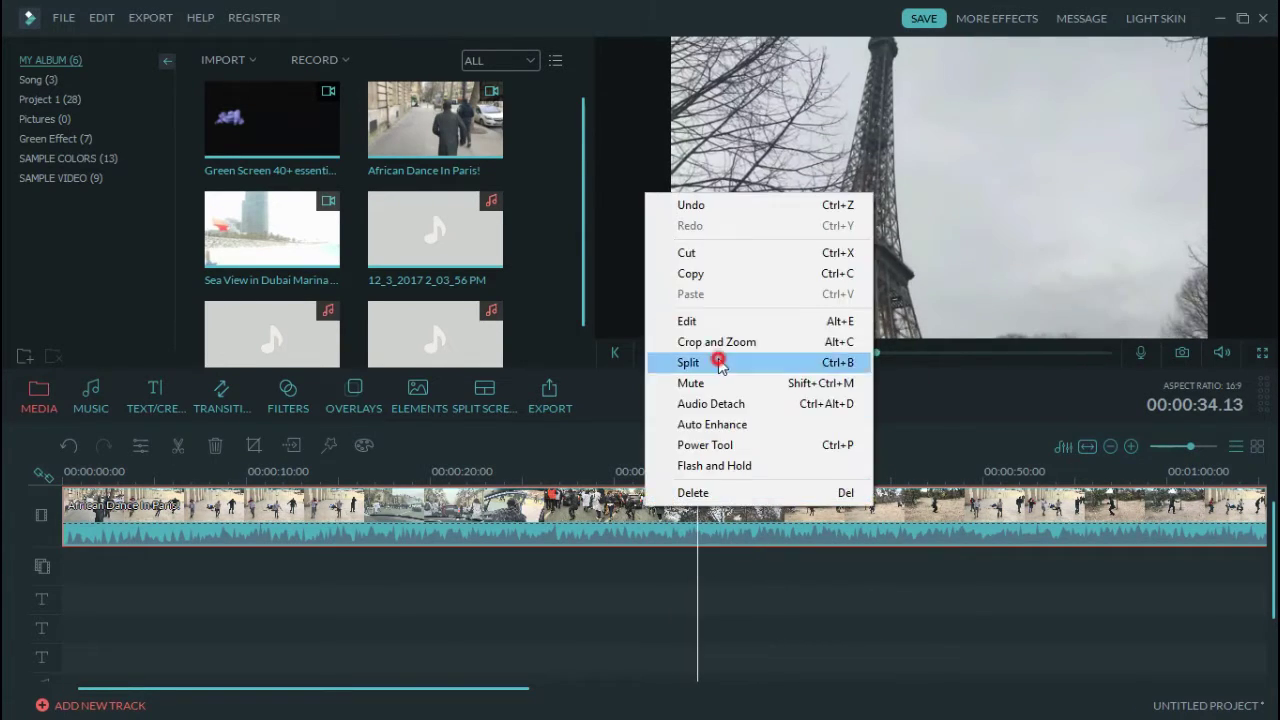
pyautogui.click(719, 360)
# - Cut the African Dance In Paris! clip down to about the first 5 seconds of the Eiffel Tower shot
pyautogui.click(77, 478)
pyautogui.moveTo(78, 478); pyautogui.dragTo(167, 478)
pyautogui.click(222, 540)
pyautogui.rightClick(222, 540)
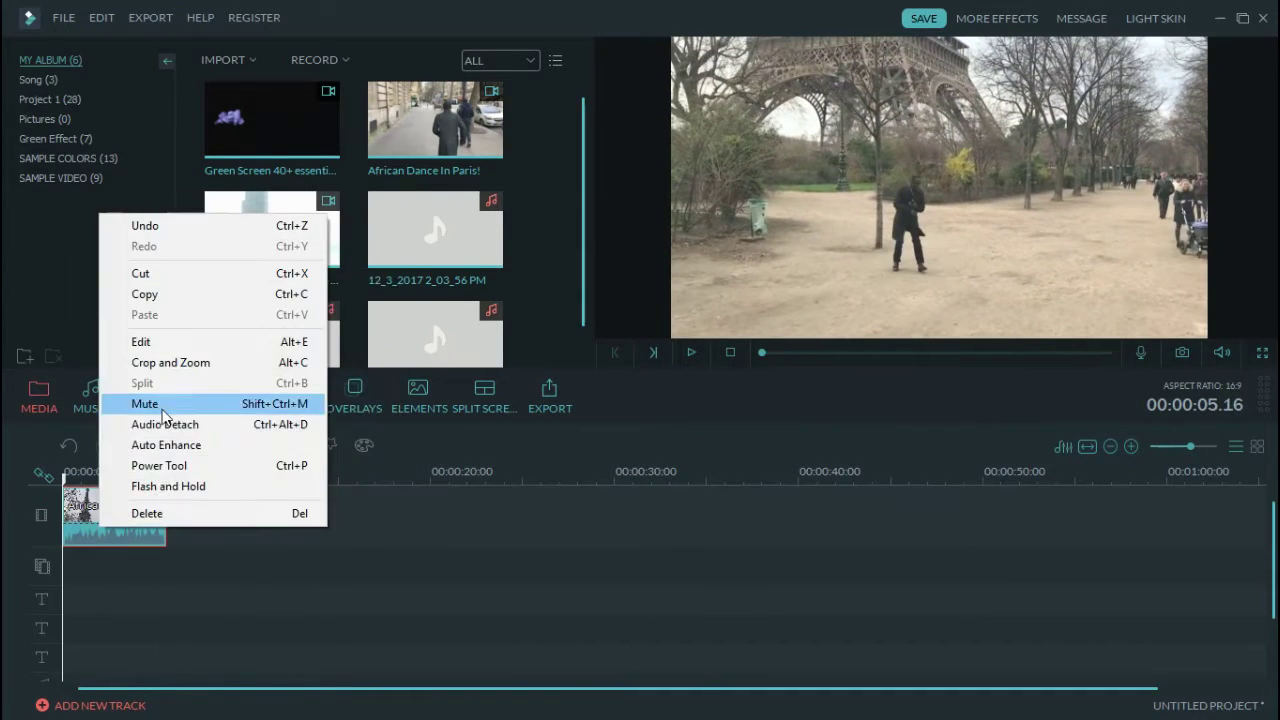
pyautogui.click(150, 514)
# - Append Sea View in Dubai Marina Beach to the video track and place GreenScreen4 at the start of the overlay track
pyautogui.moveTo(271, 229); pyautogui.dragTo(170, 493)
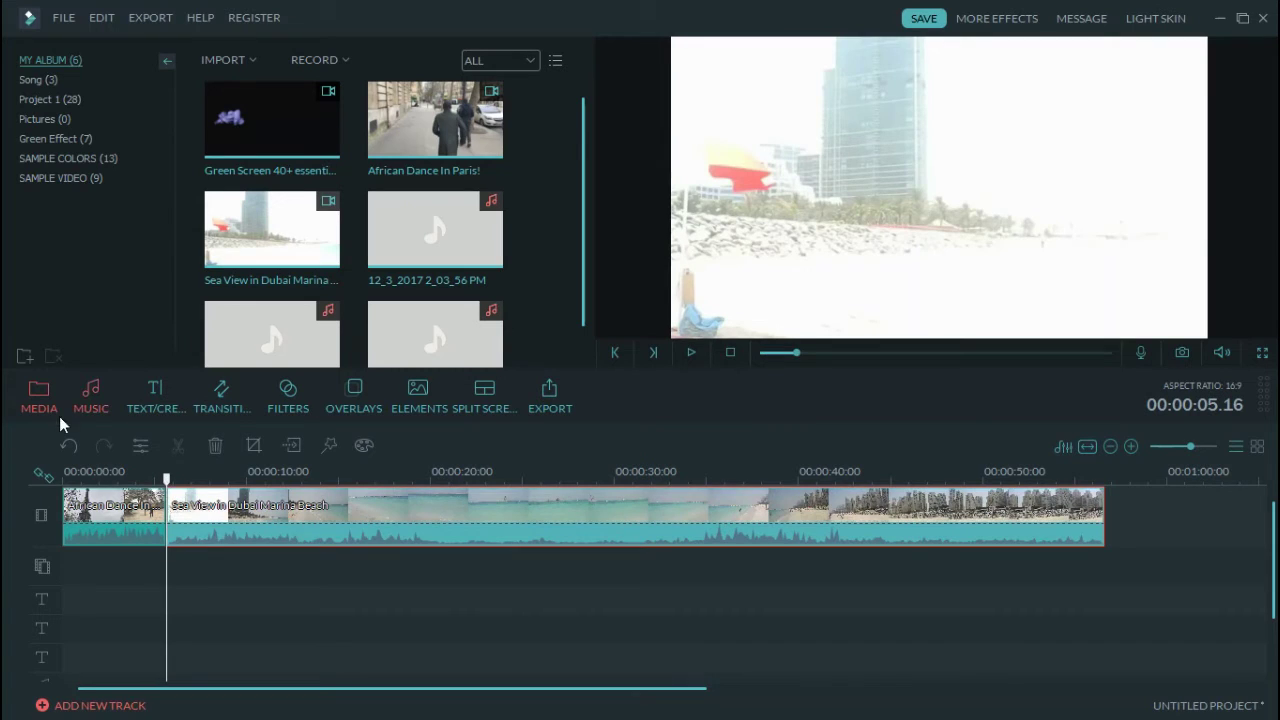
pyautogui.click(83, 138)
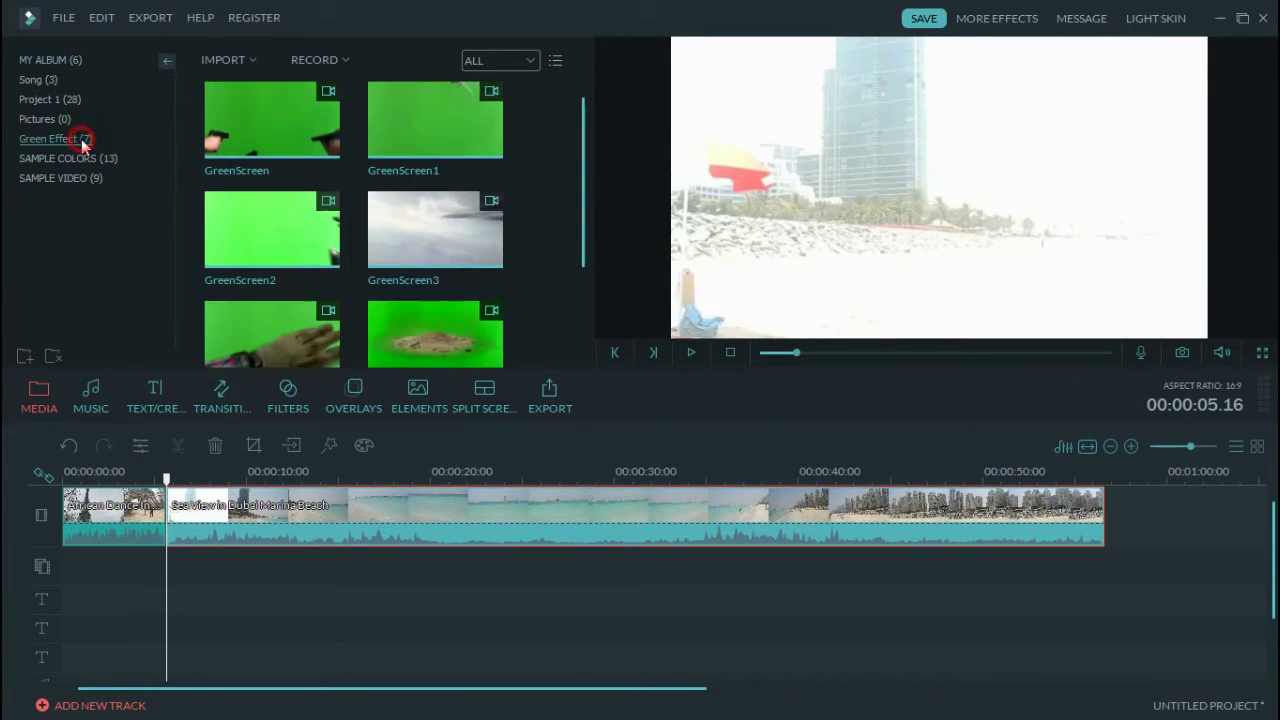
pyautogui.scroll(-3, 390, 310)
pyautogui.moveTo(266, 203); pyautogui.dragTo(65, 556)
# - Apply the green screen effect to GreenScreen4, making parts of the clip transparent with an intensity level of 1
pyautogui.click(150, 578)
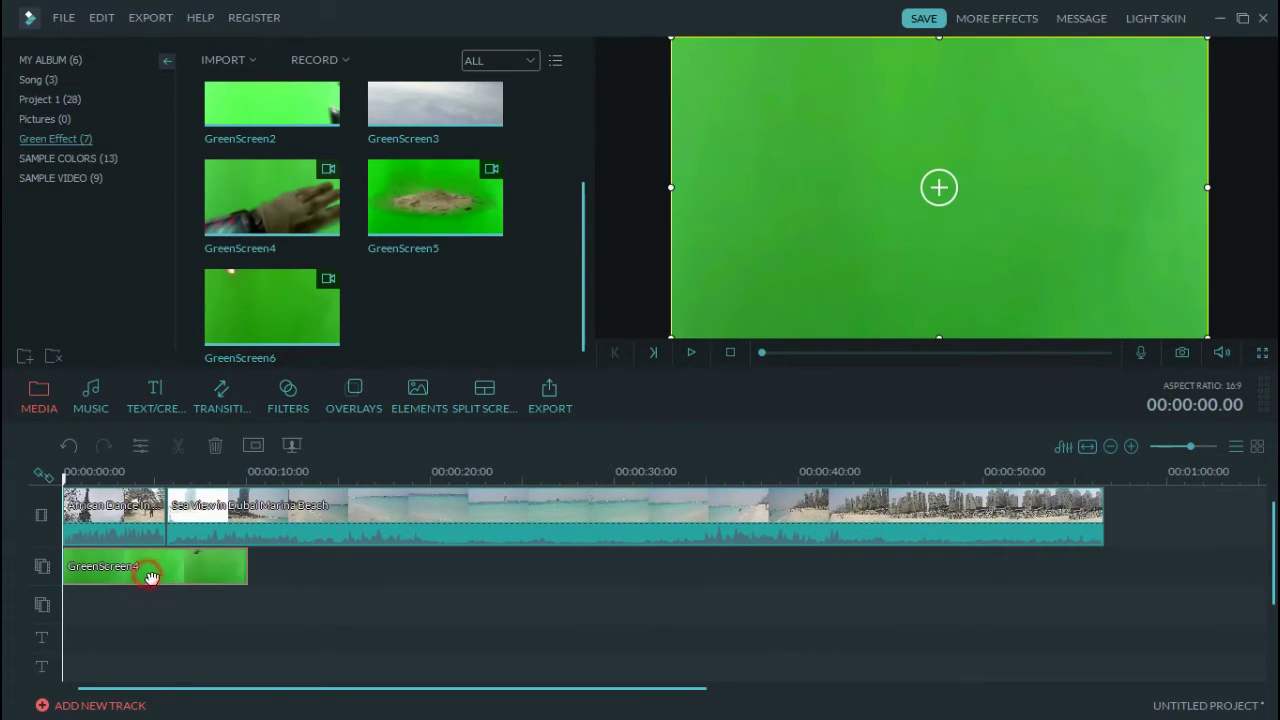
pyautogui.rightClick(143, 578)
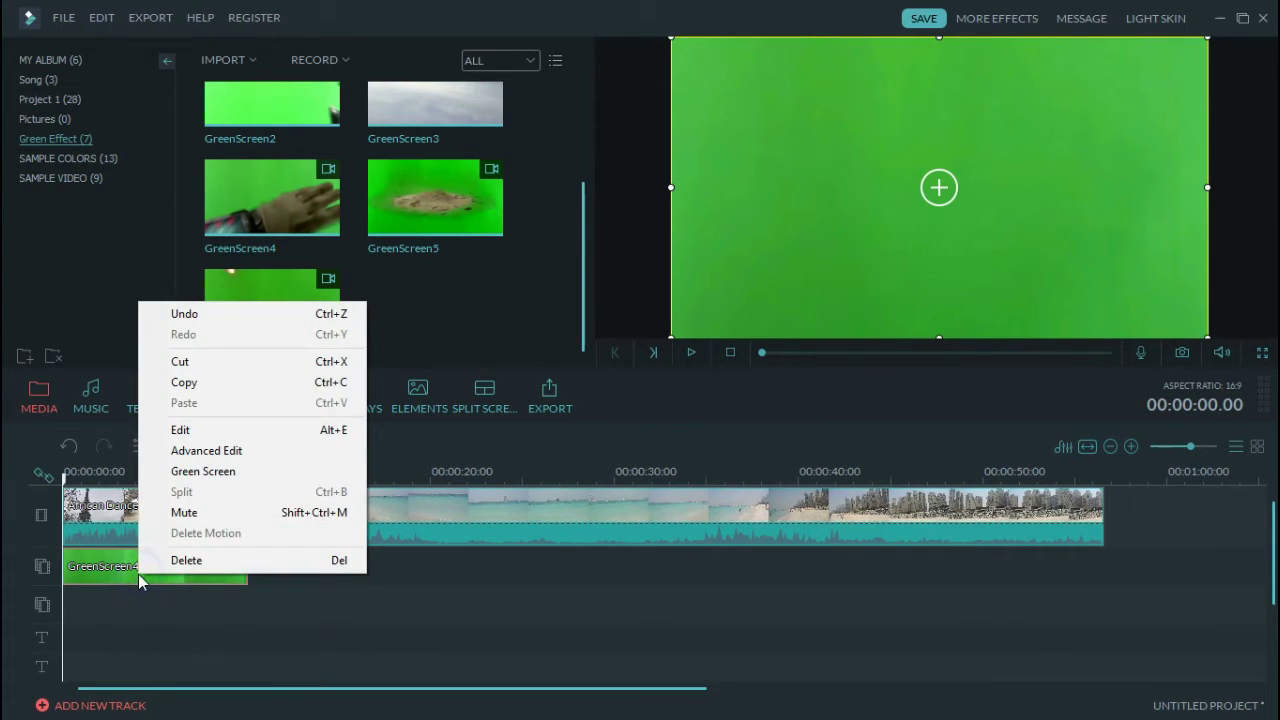
pyautogui.click(243, 477)
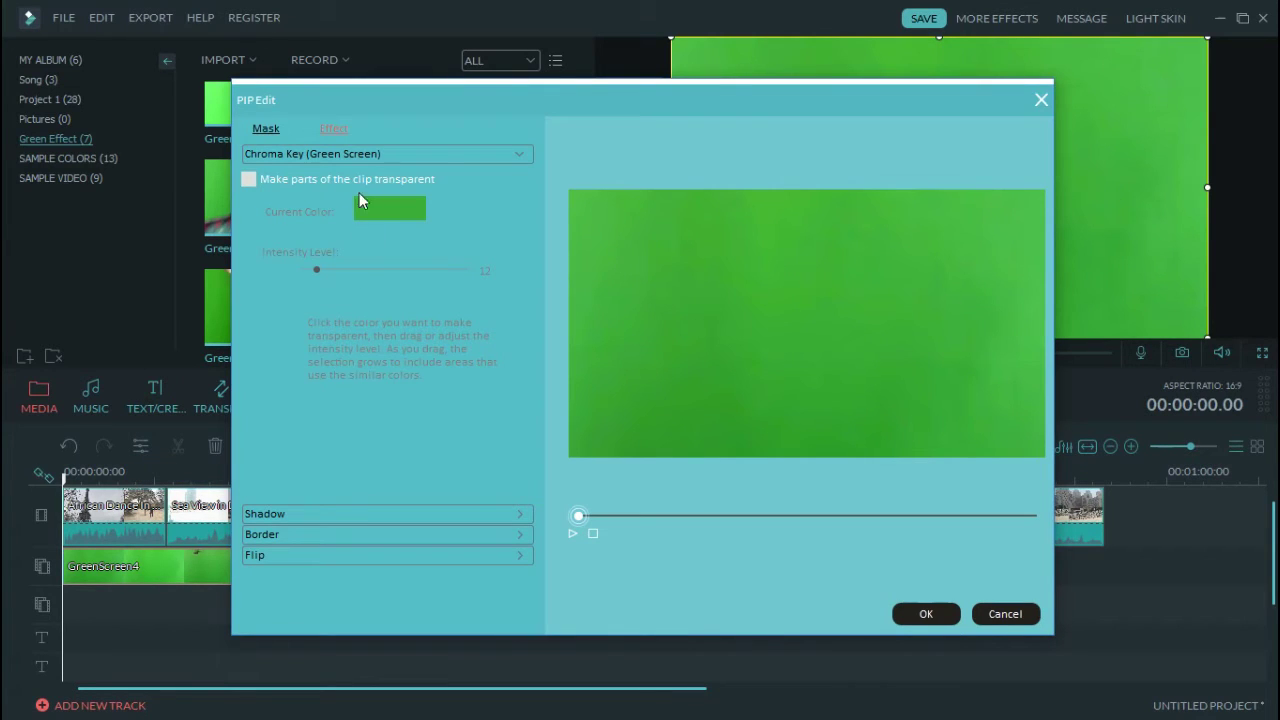
pyautogui.click(249, 180)
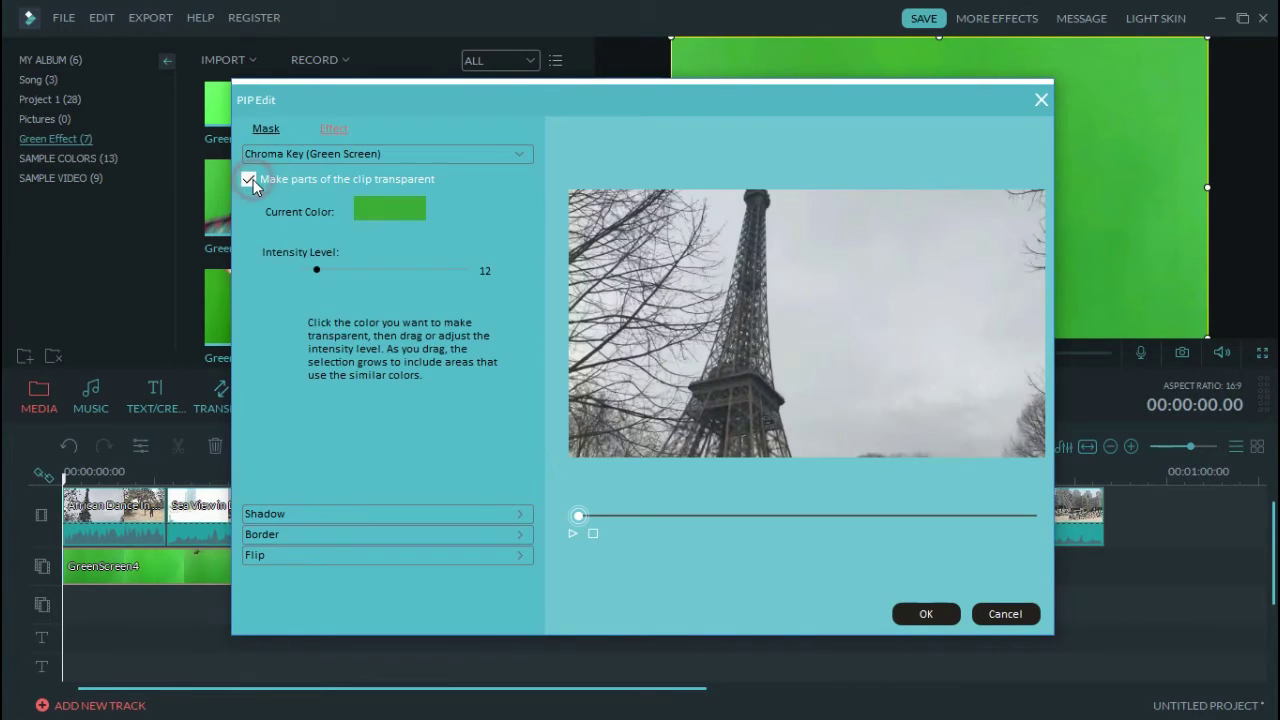
pyautogui.moveTo(315, 276); pyautogui.dragTo(193, 277)
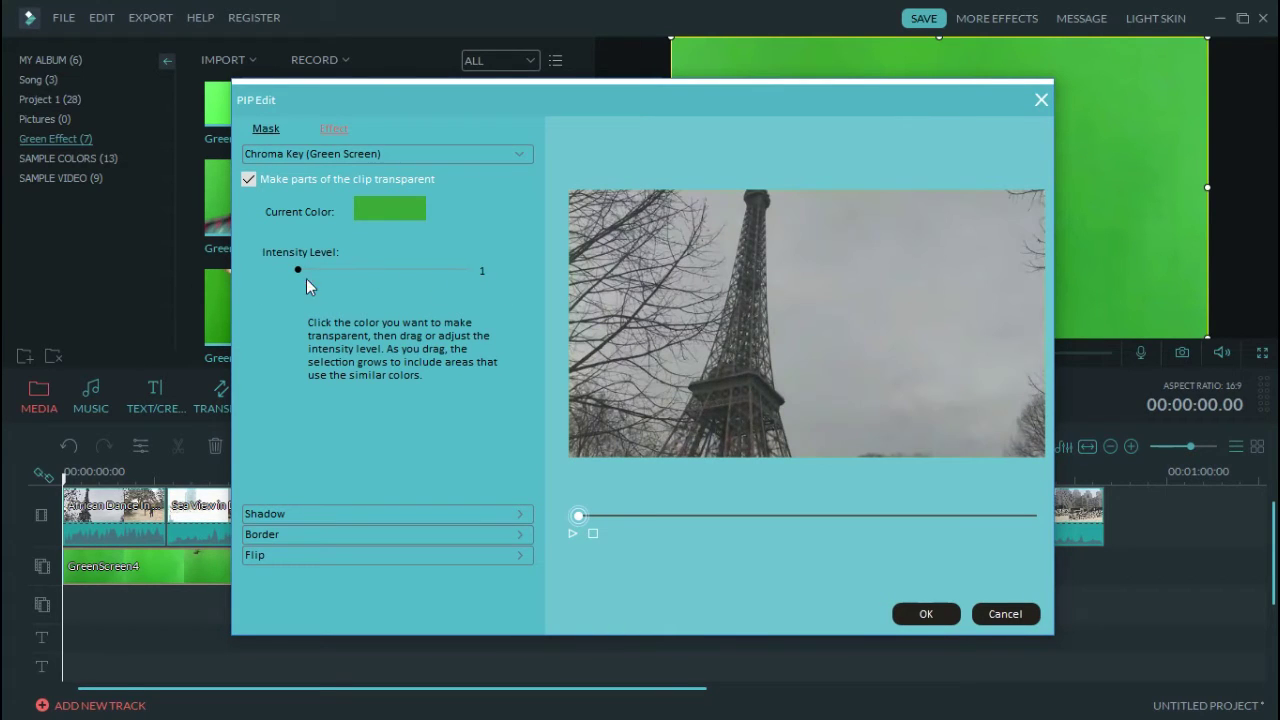
pyautogui.click(942, 617)
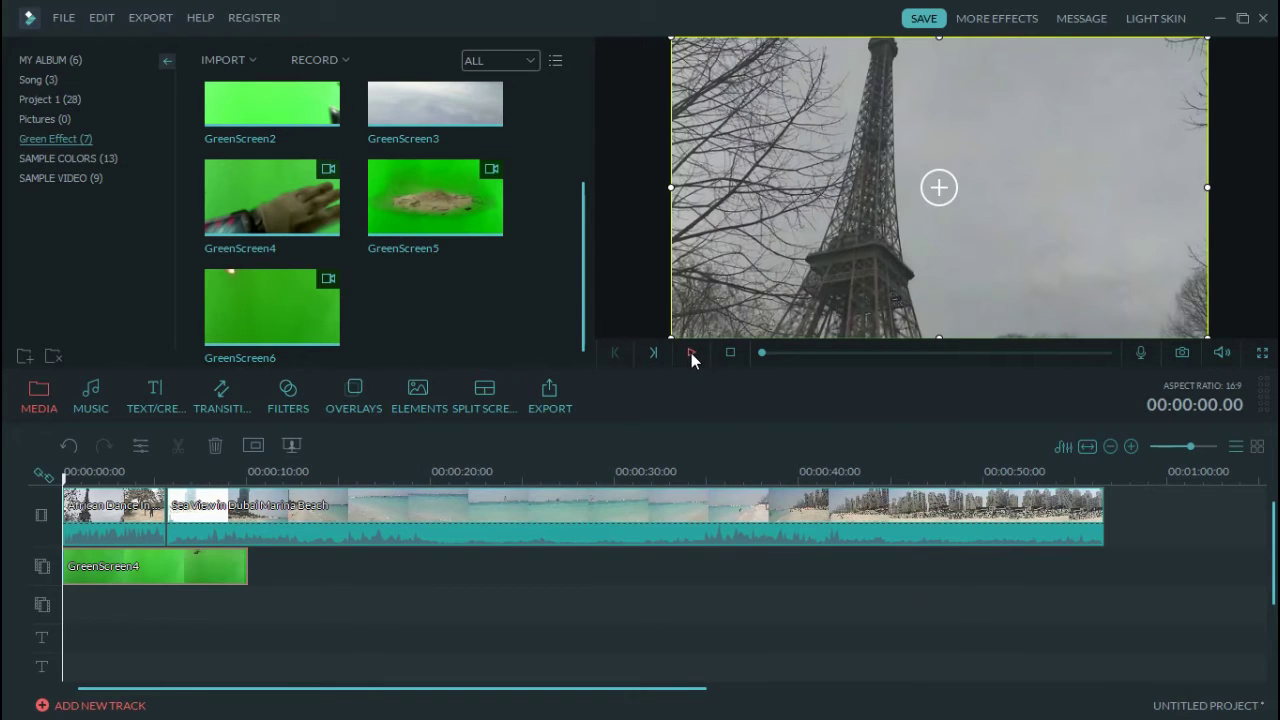
# - Play the keyed footage, shift GreenScreen4 to start slightly under one second into the timeline, and replay the transition
pyautogui.click(691, 353)
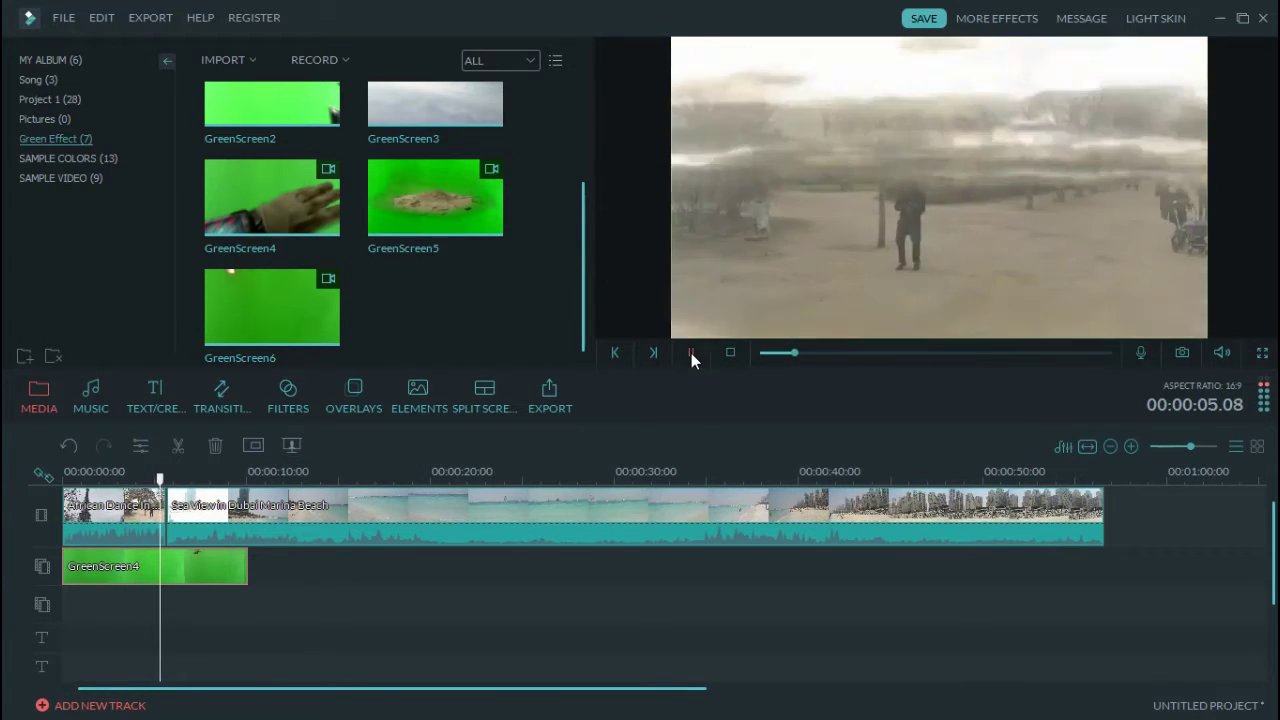
pyautogui.click(691, 353)
pyautogui.moveTo(165, 571); pyautogui.dragTo(183, 569)
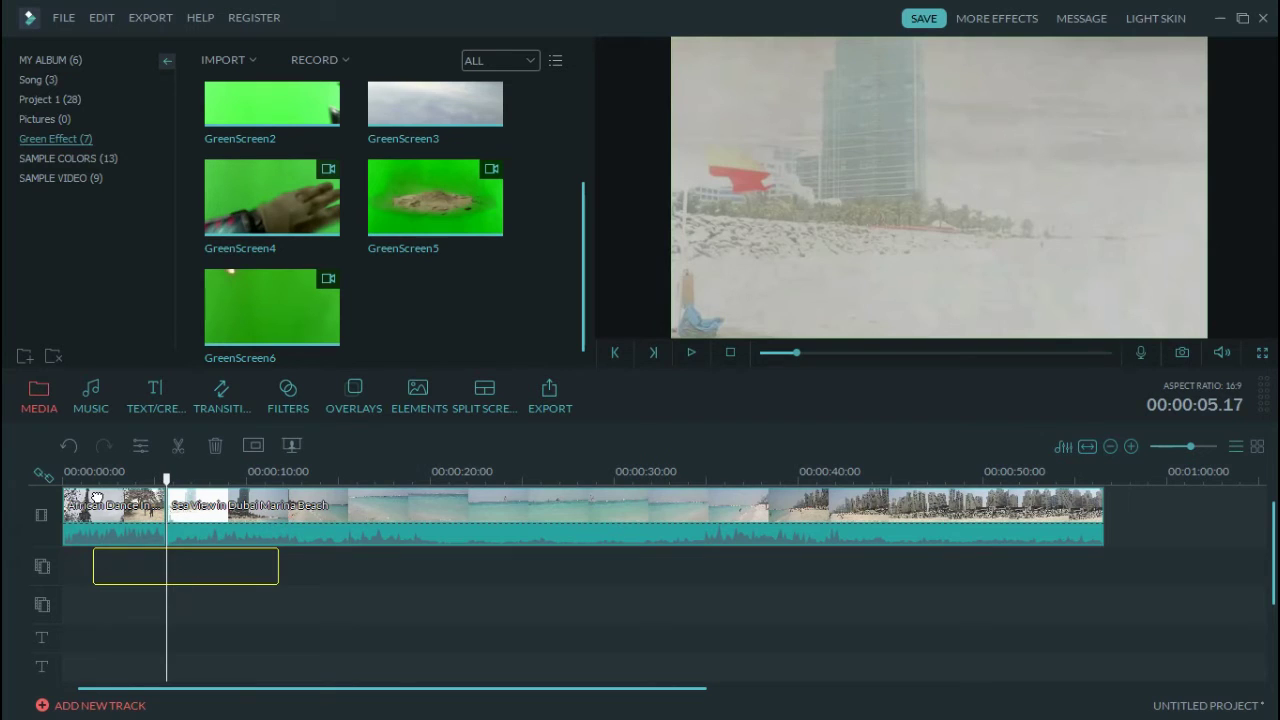
pyautogui.moveTo(96, 498); pyautogui.dragTo(98, 500)
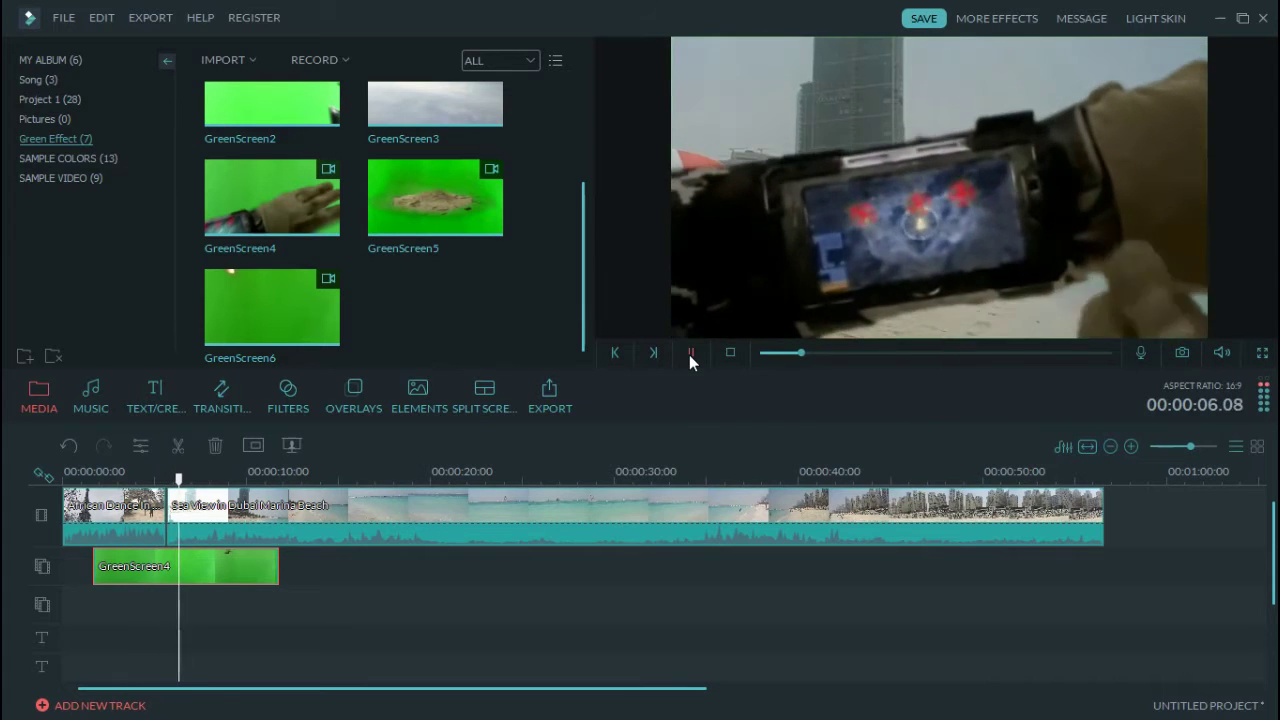
pyautogui.moveTo(186, 570); pyautogui.dragTo(174, 570)
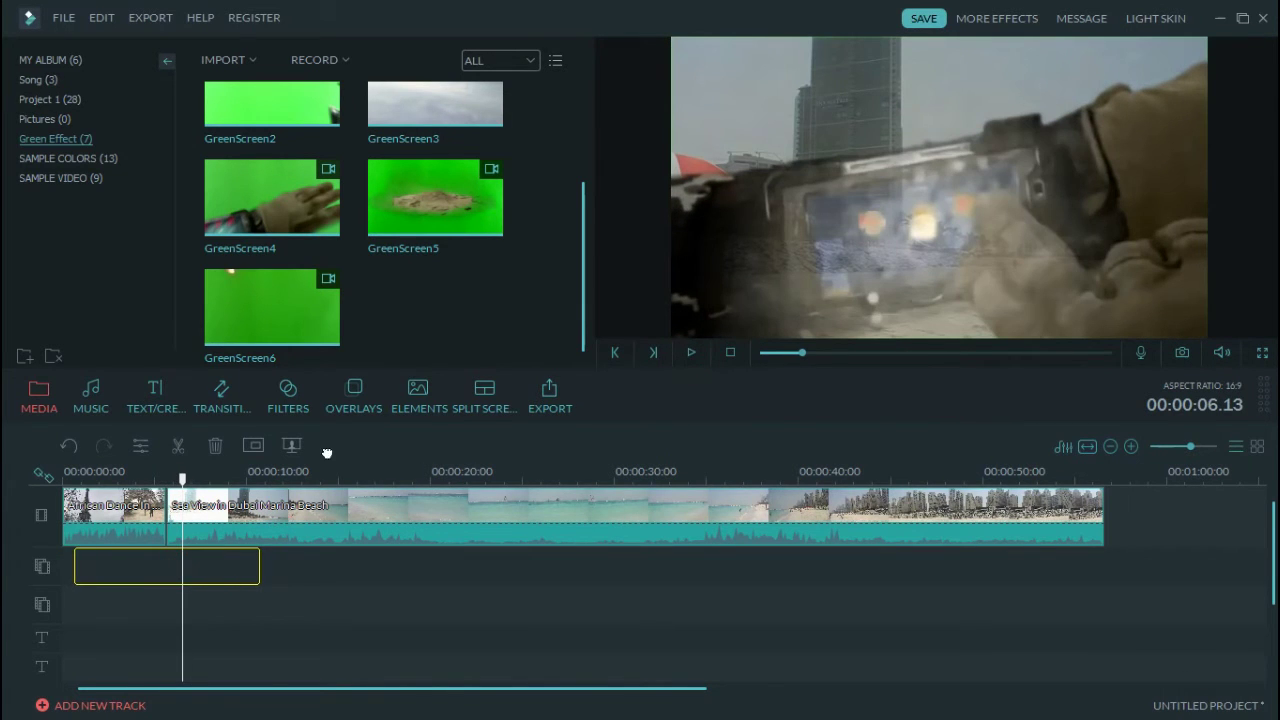
pyautogui.click(110, 484)
pyautogui.click(692, 354)
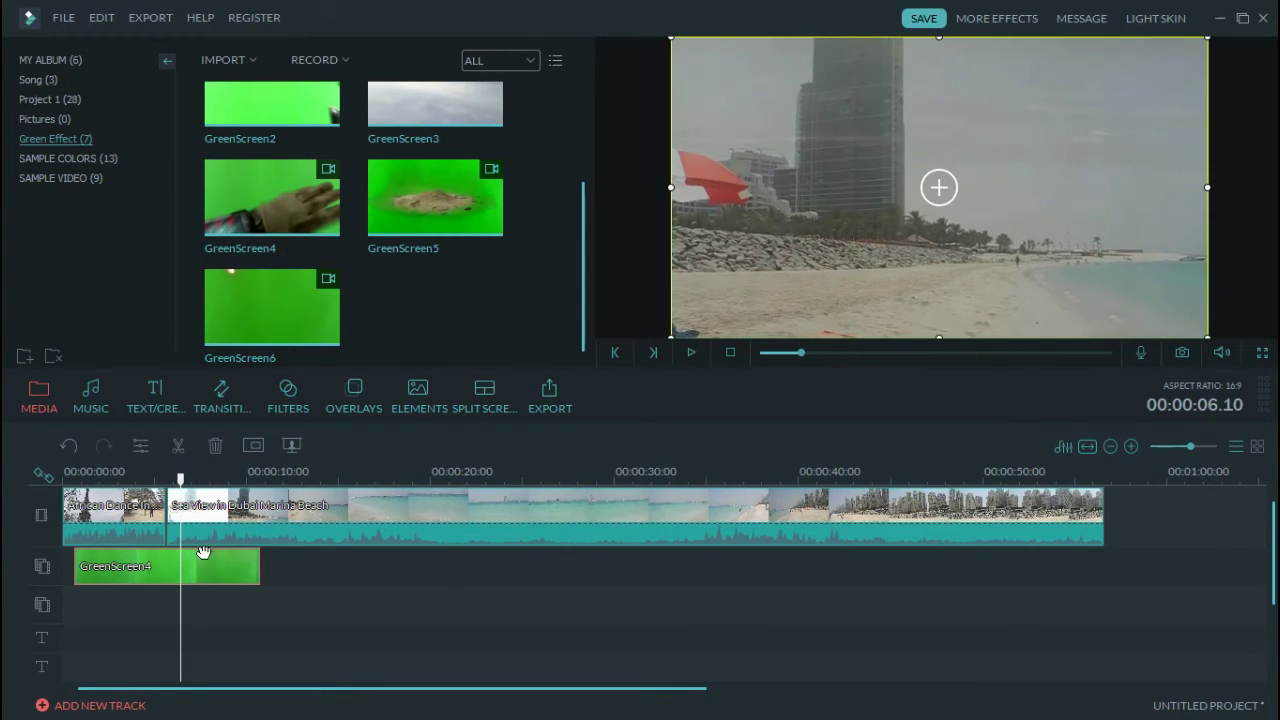
# - Split GreenScreen4 at 00:00:06.10, delete its second part, and play the result
pyautogui.rightClick(203, 552)
pyautogui.click(295, 487)
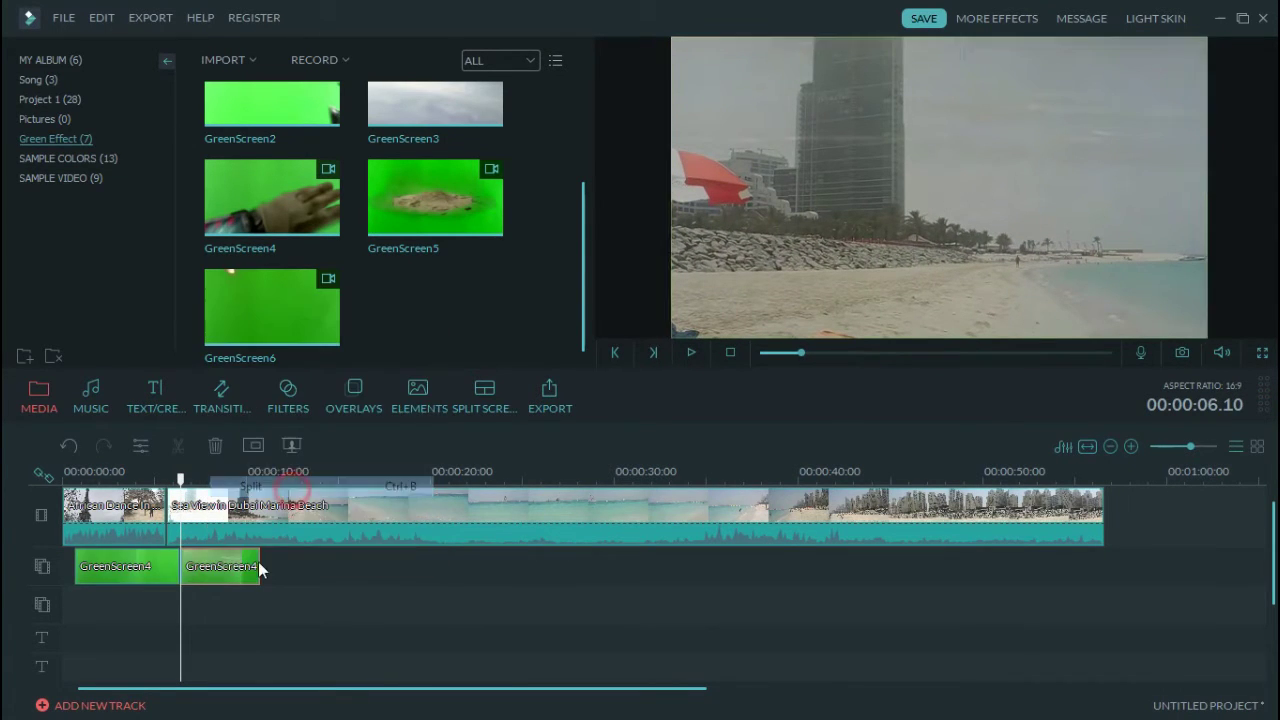
pyautogui.rightClick(258, 568)
pyautogui.click(270, 555)
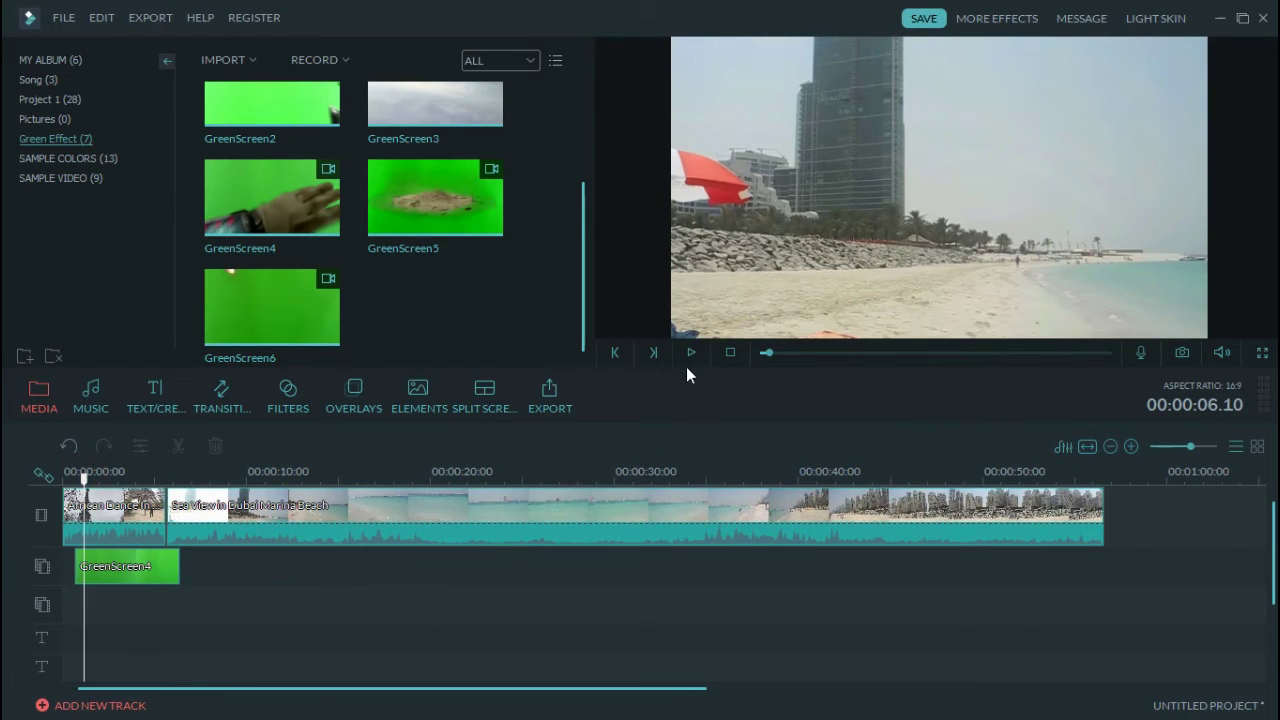
pyautogui.click(690, 353)
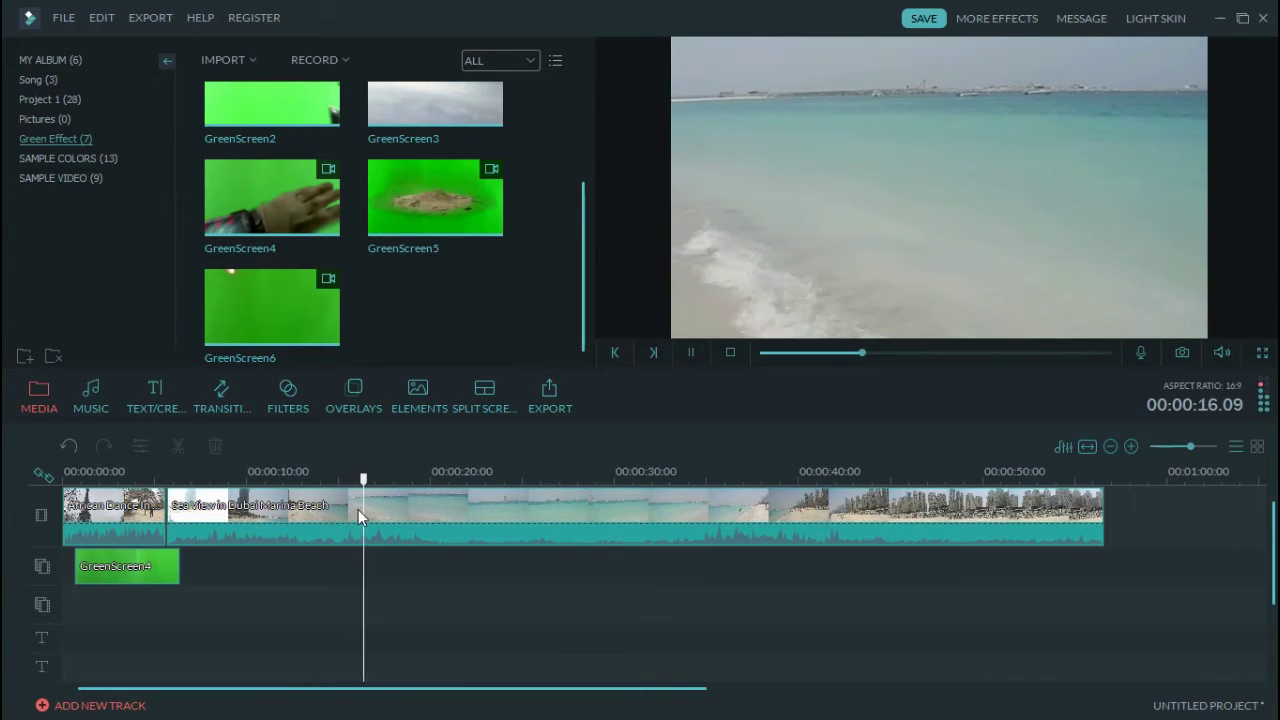
# - Place GreenScreen2 on the overlay track at 00:00:21.23, over the Sea View in Dubai Marina Beach clip
pyautogui.moveTo(363, 479); pyautogui.dragTo(448, 477)
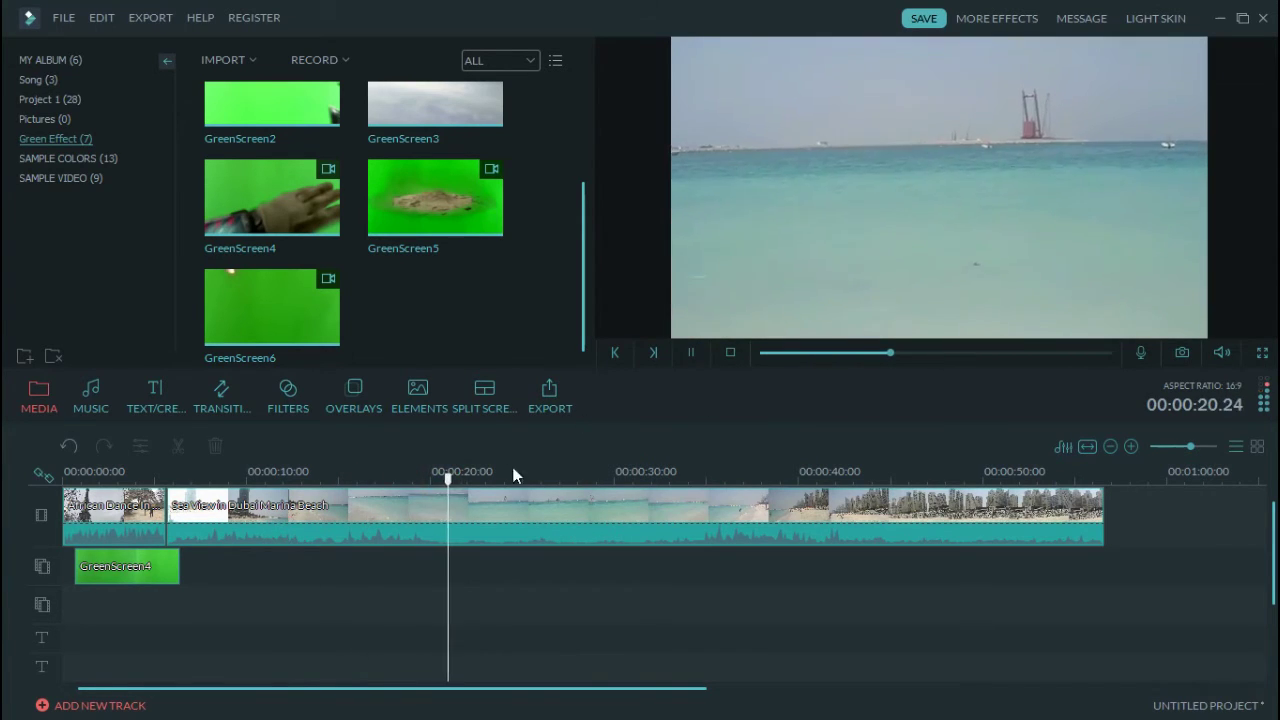
pyautogui.click(543, 318)
pyautogui.scroll(2, 543, 318)
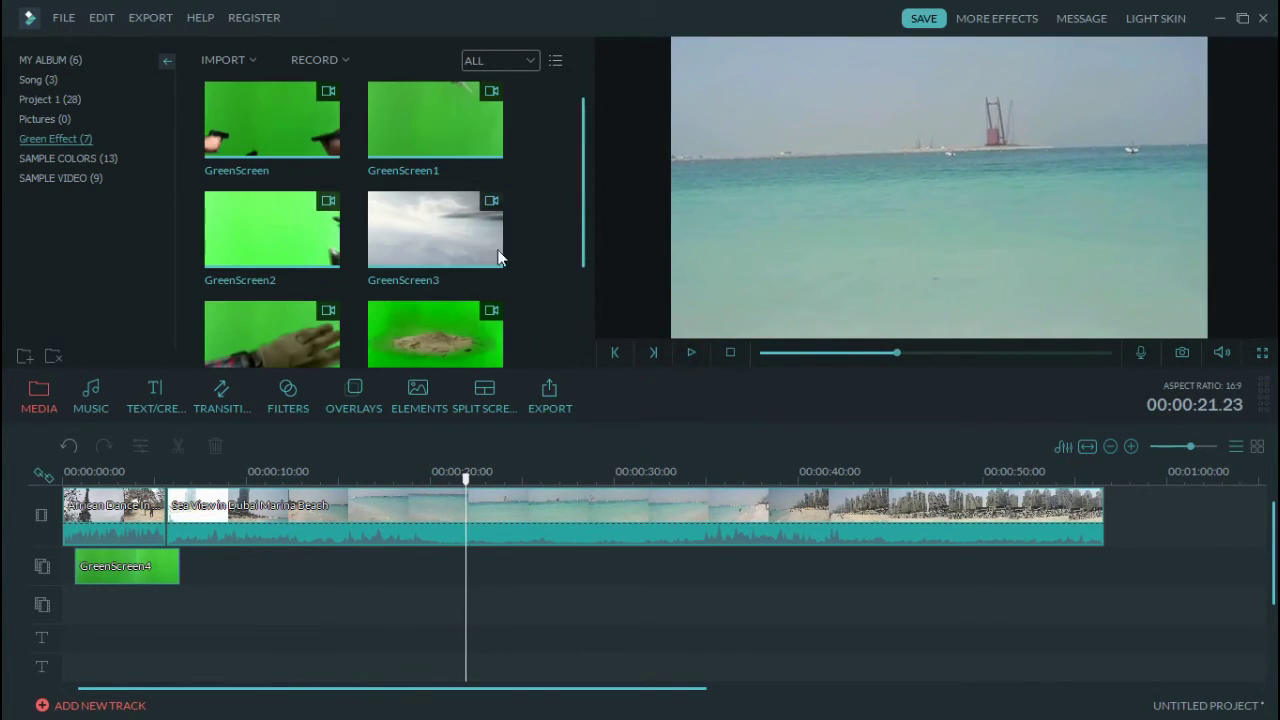
pyautogui.moveTo(335, 235); pyautogui.dragTo(549, 593)
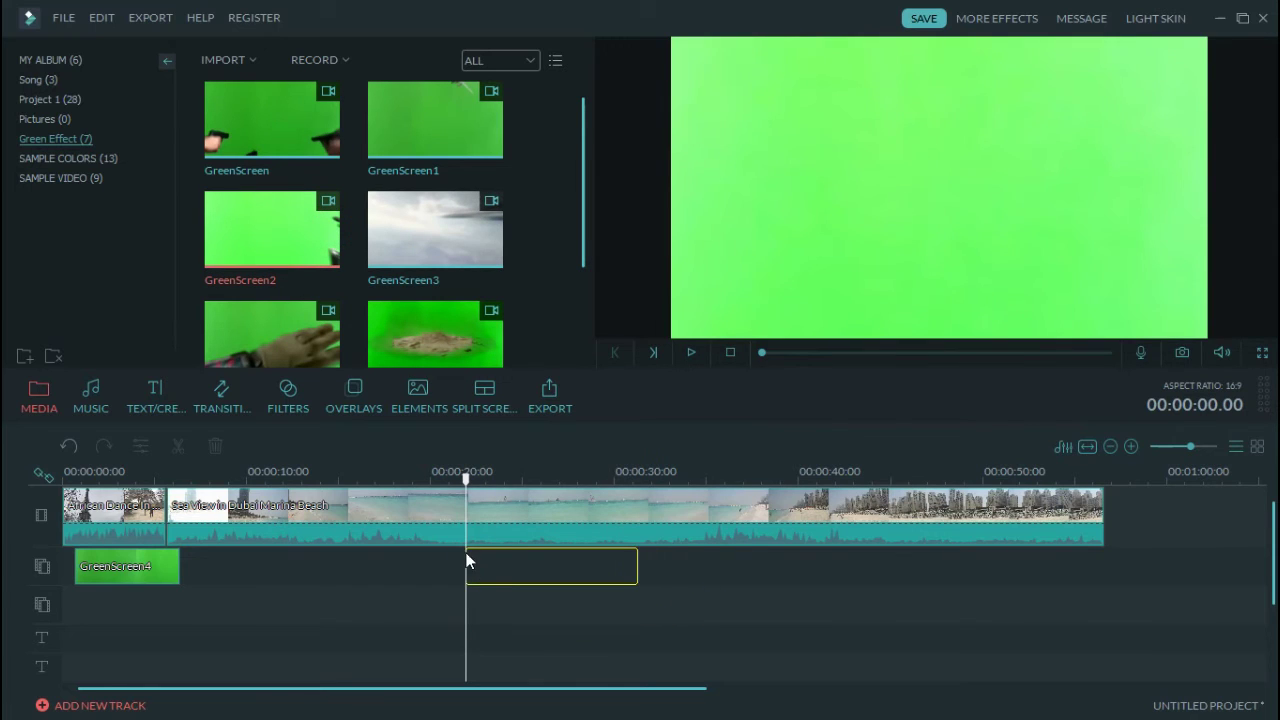
pyautogui.moveTo(467, 561); pyautogui.dragTo(504, 567)
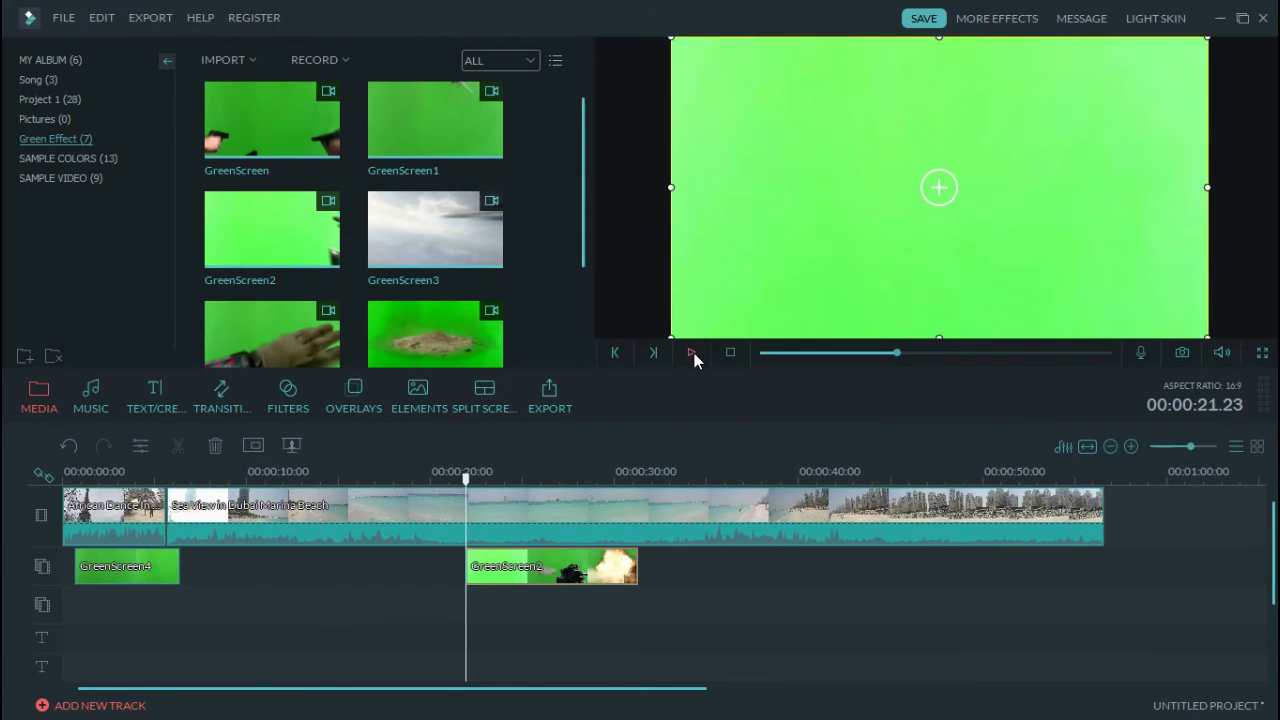
# - Apply the green screen effect to GreenScreen2, making parts of the clip transparent with an intensity level of 1
pyautogui.rightClick(513, 567)
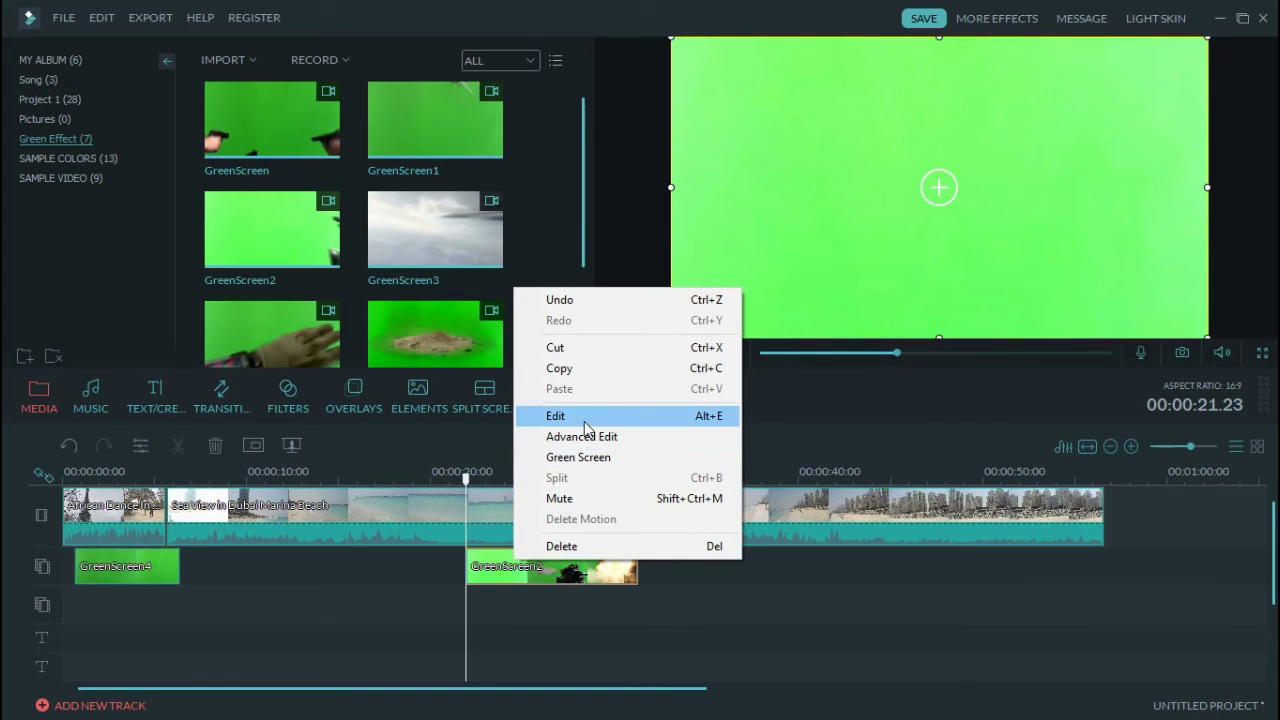
pyautogui.click(598, 457)
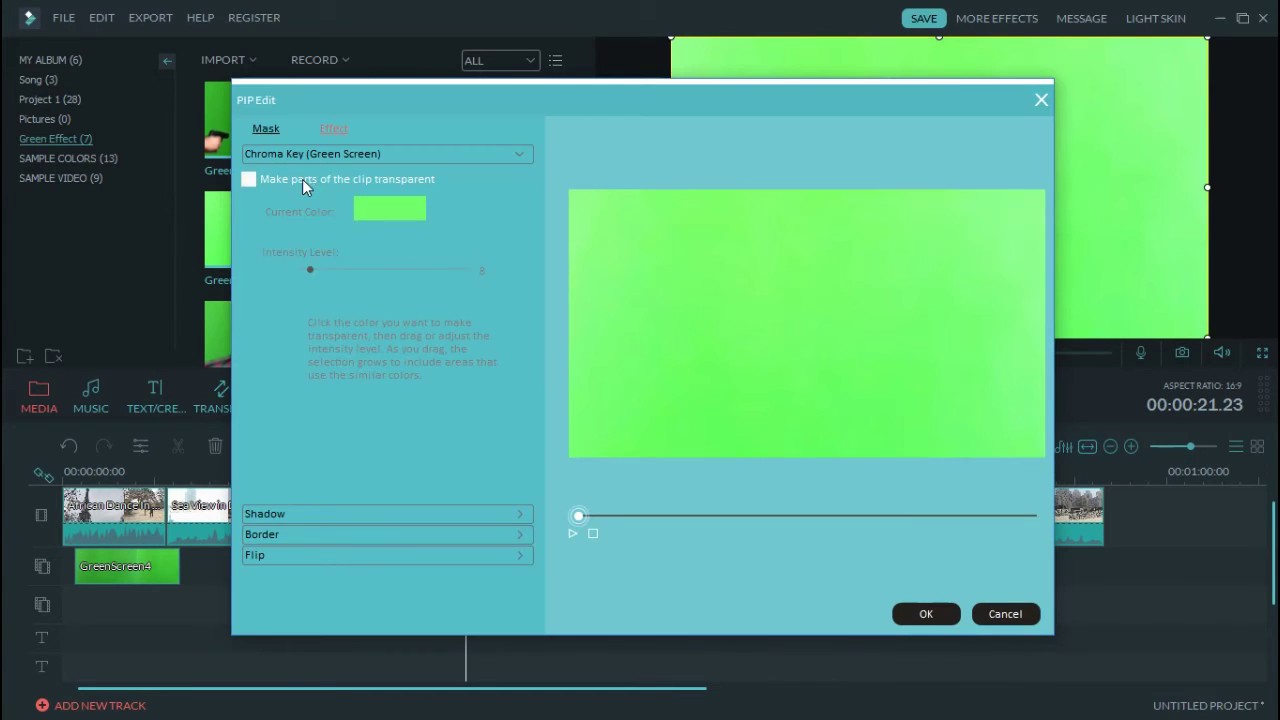
pyautogui.click(249, 179)
pyautogui.moveTo(289, 277); pyautogui.dragTo(291, 276)
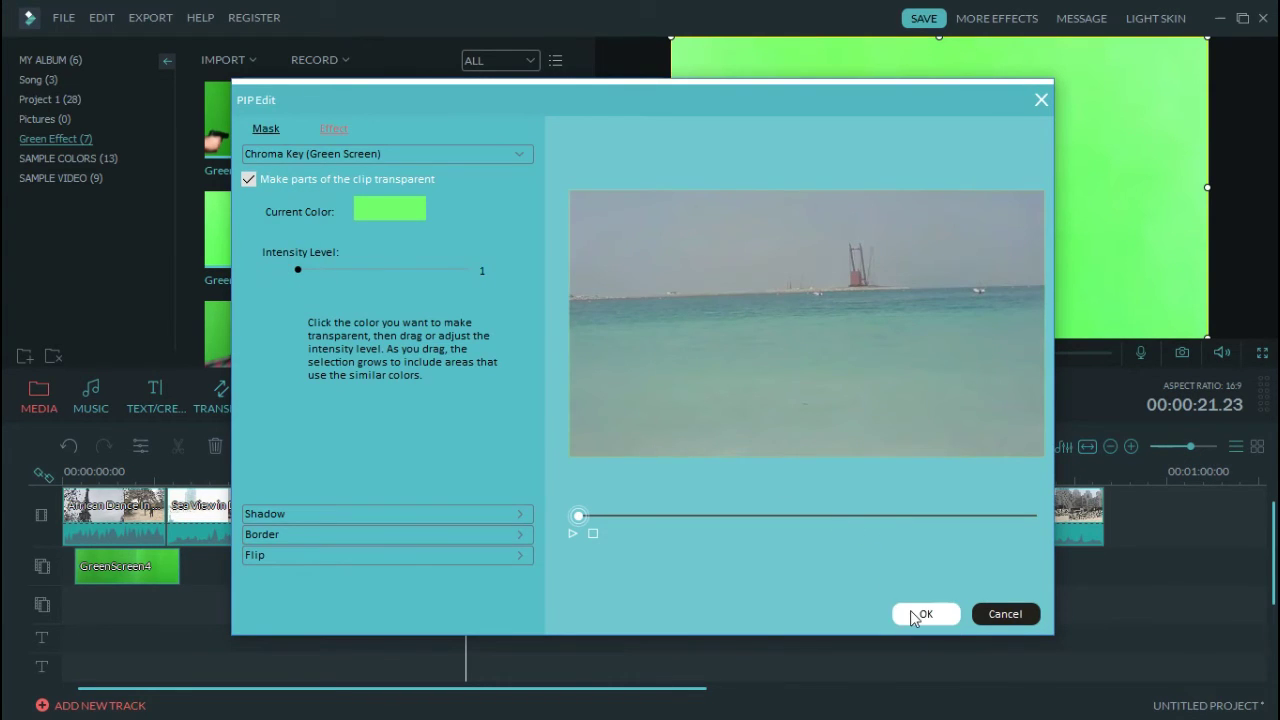
pyautogui.click(912, 614)
# - Play the keyed GreenScreen2 overlay over the beach footage, pausing once to check the transparency
pyautogui.click(689, 354)
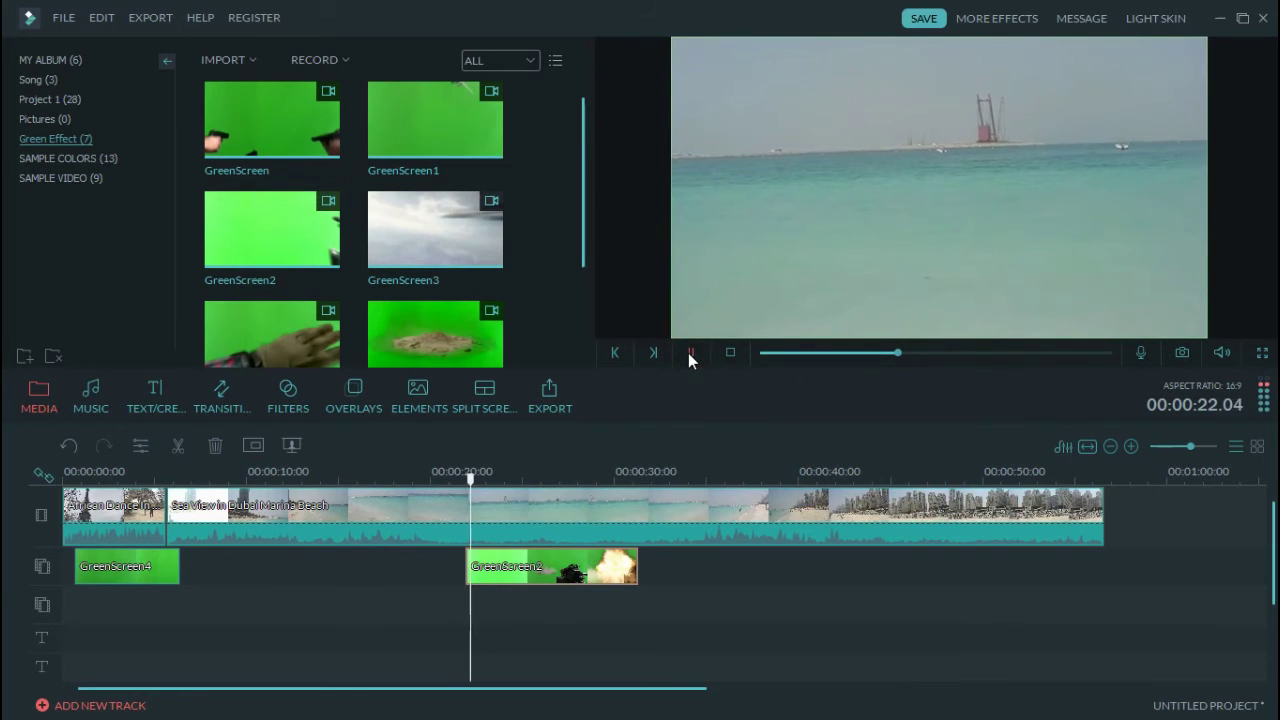
pyautogui.click(689, 354)
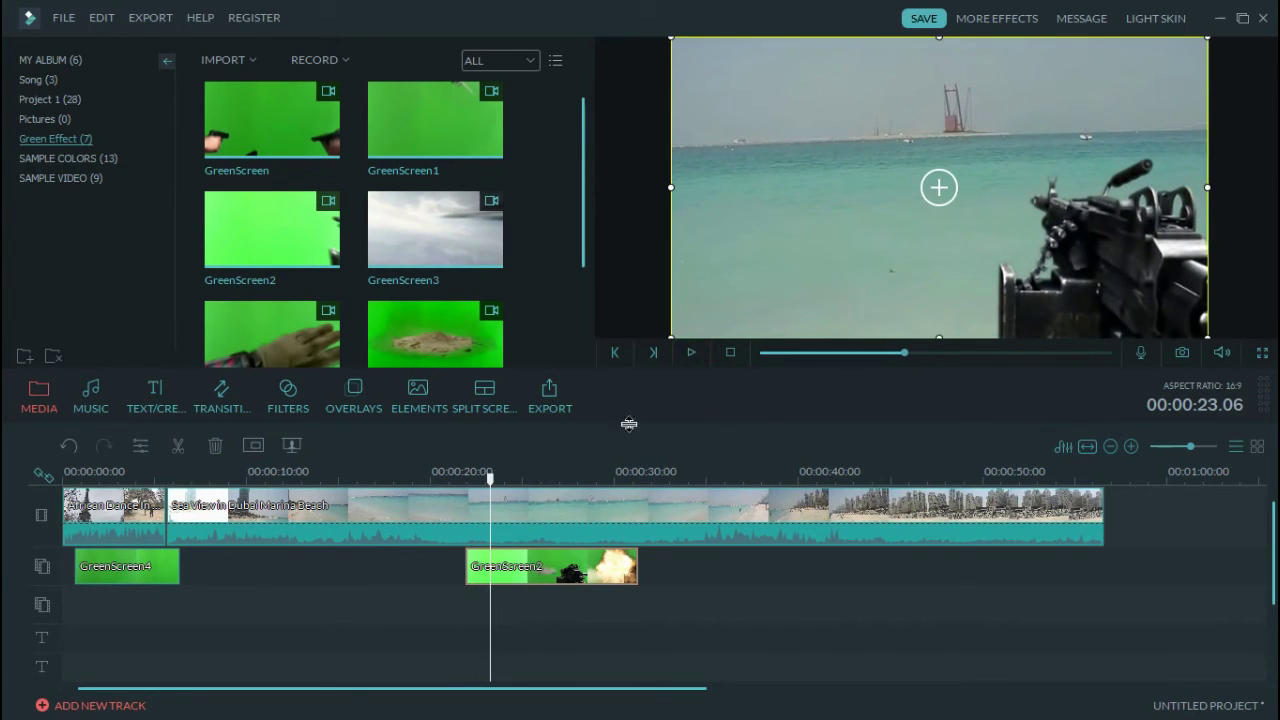
pyautogui.click(691, 354)
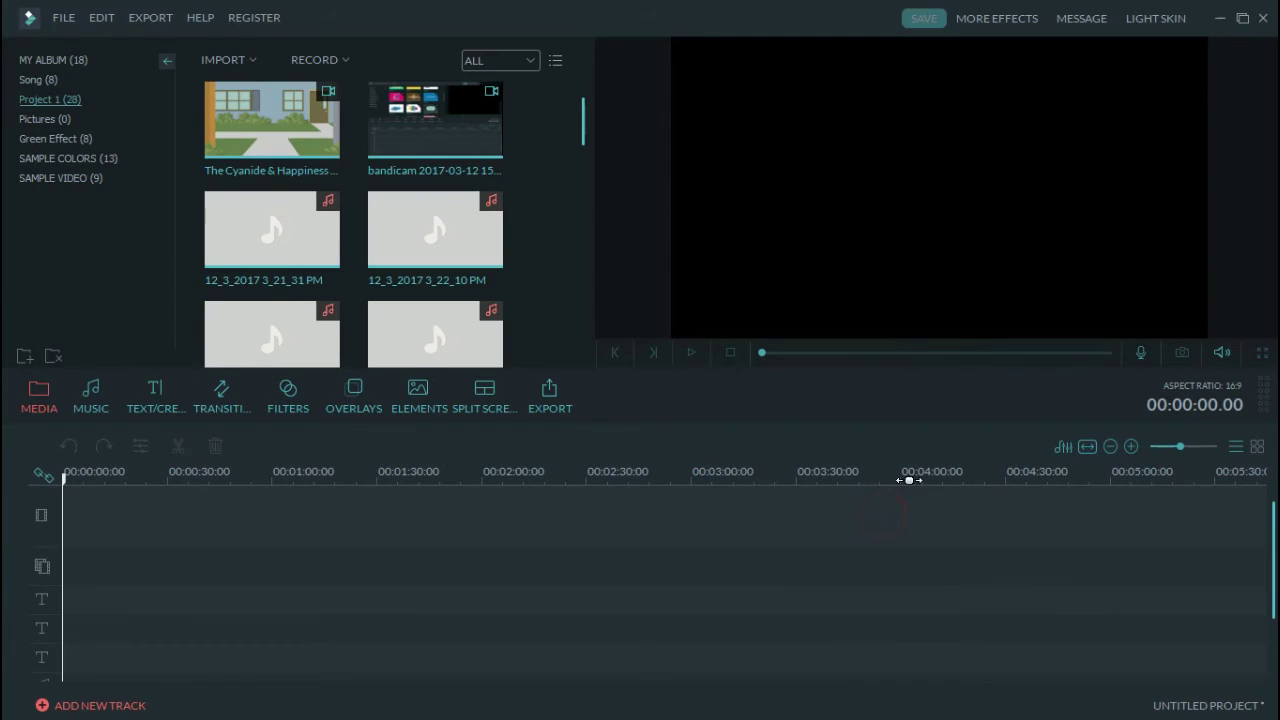
# - Place the Cyanide & Happiness Show clip from Project 1 at the start of the video track
pyautogui.click(272, 122)
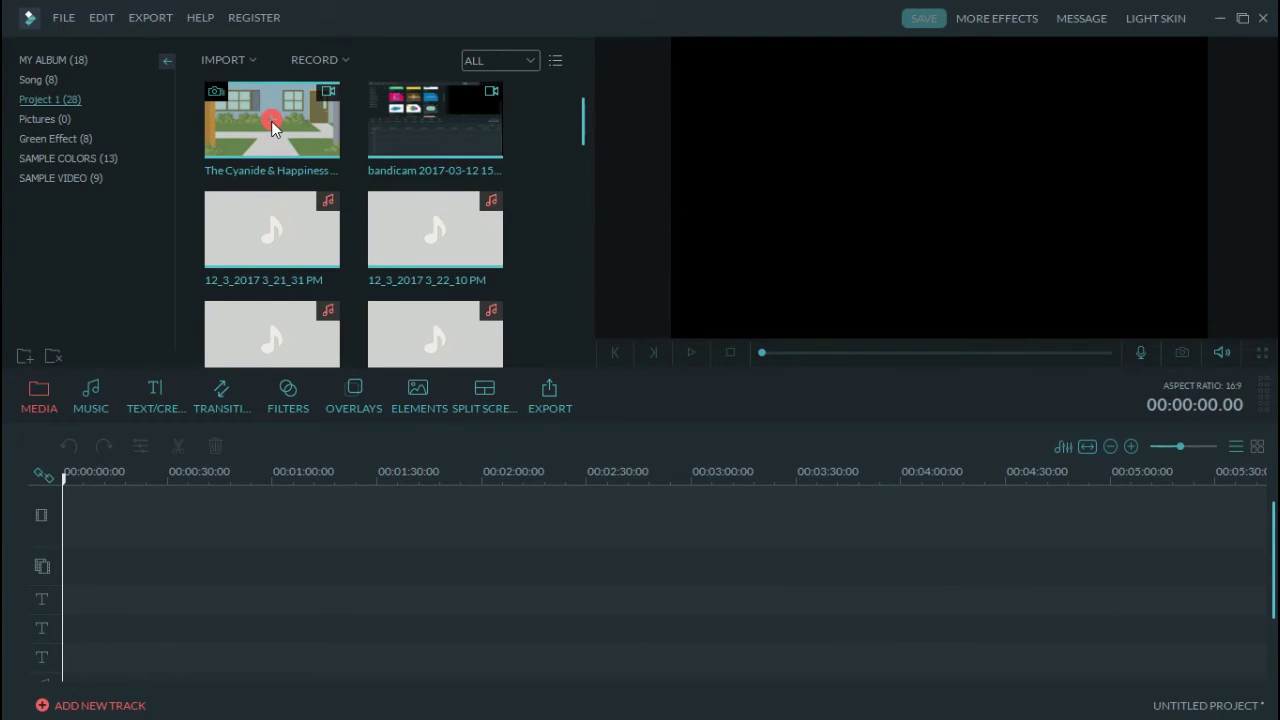
pyautogui.moveTo(272, 122); pyautogui.dragTo(180, 515)
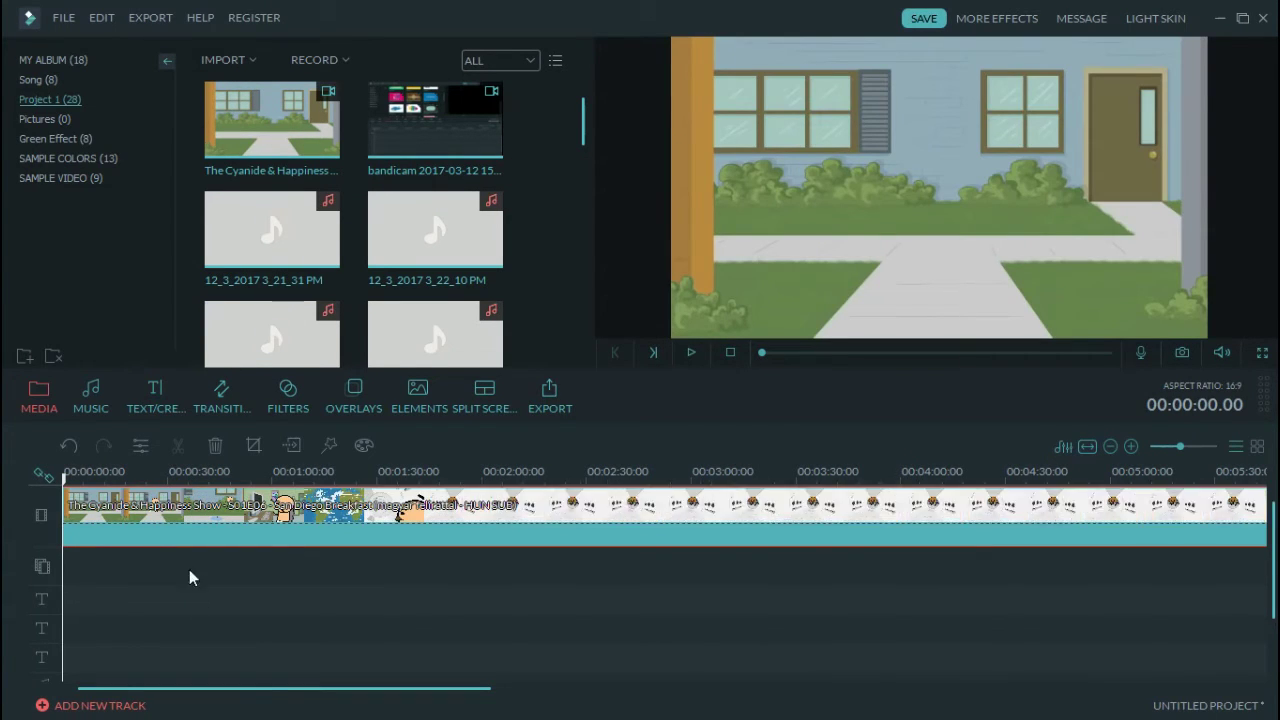
# - Split the Cyanide & Happiness clip at 00:07:55.14 and delete its first part
pyautogui.moveTo(265, 697); pyautogui.dragTo(471, 694)
pyautogui.click(676, 471)
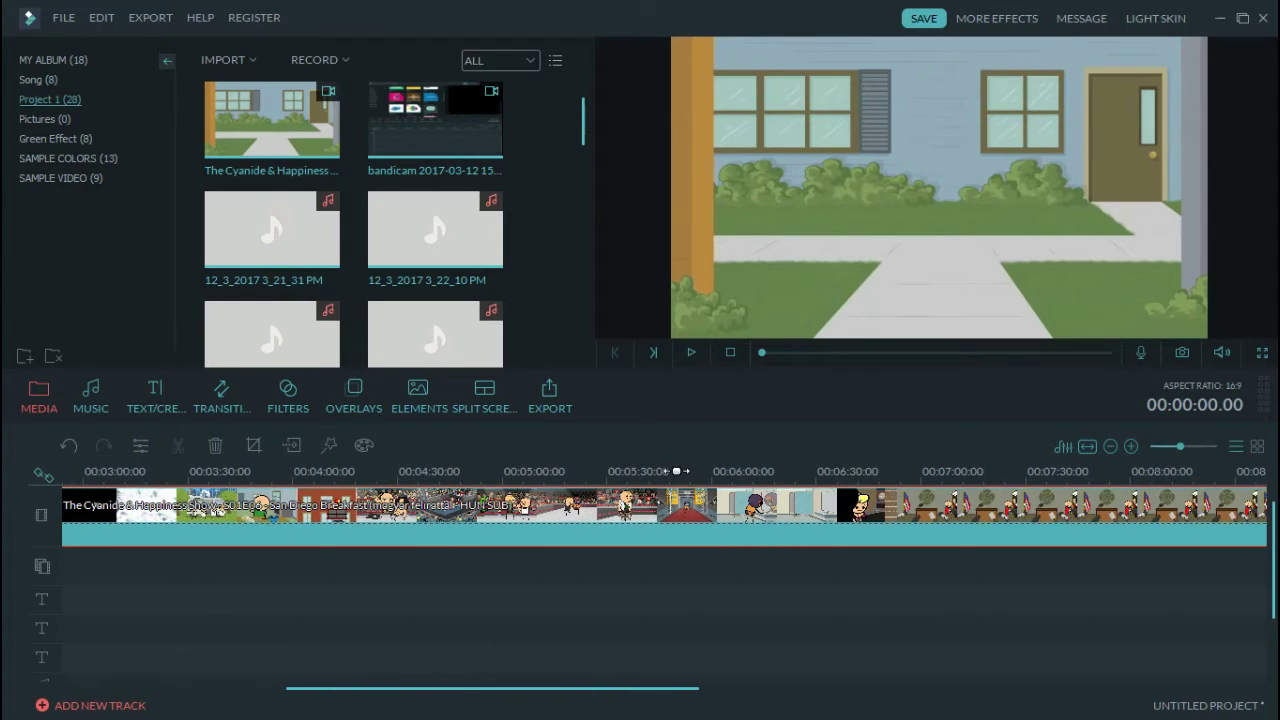
pyautogui.scroll(-5, 790, 477)
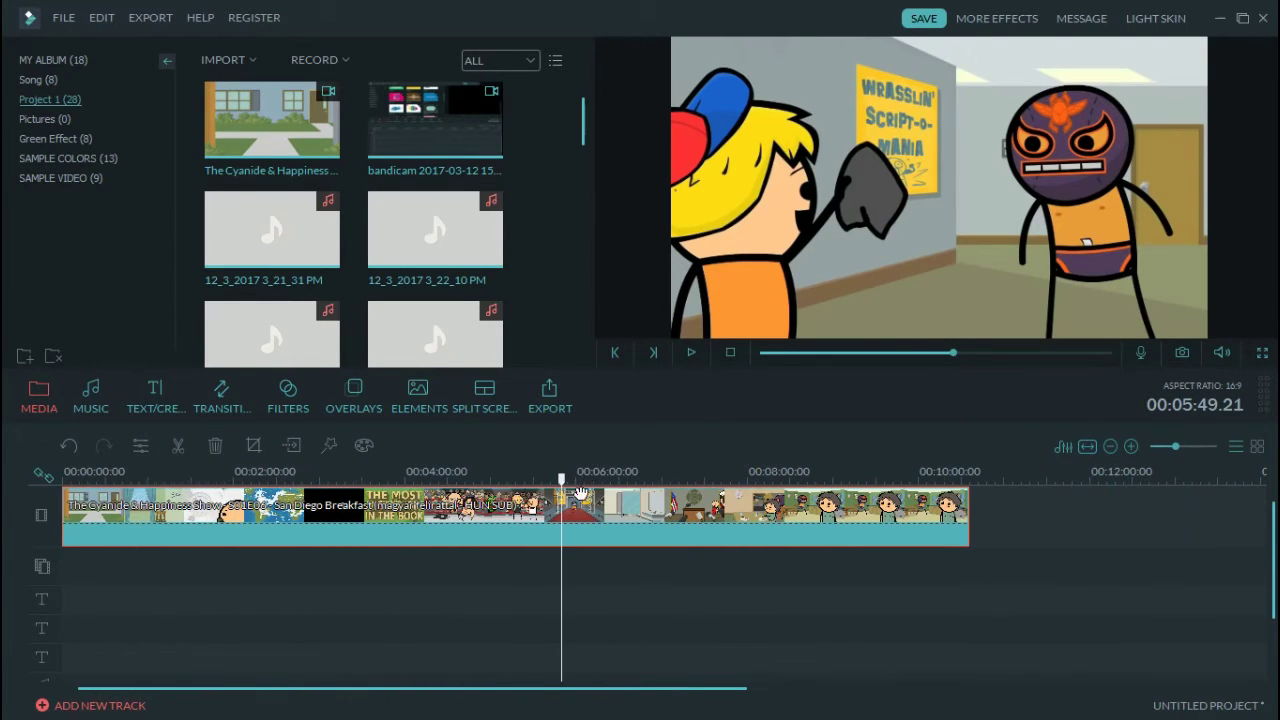
pyautogui.moveTo(567, 488); pyautogui.dragTo(742, 482)
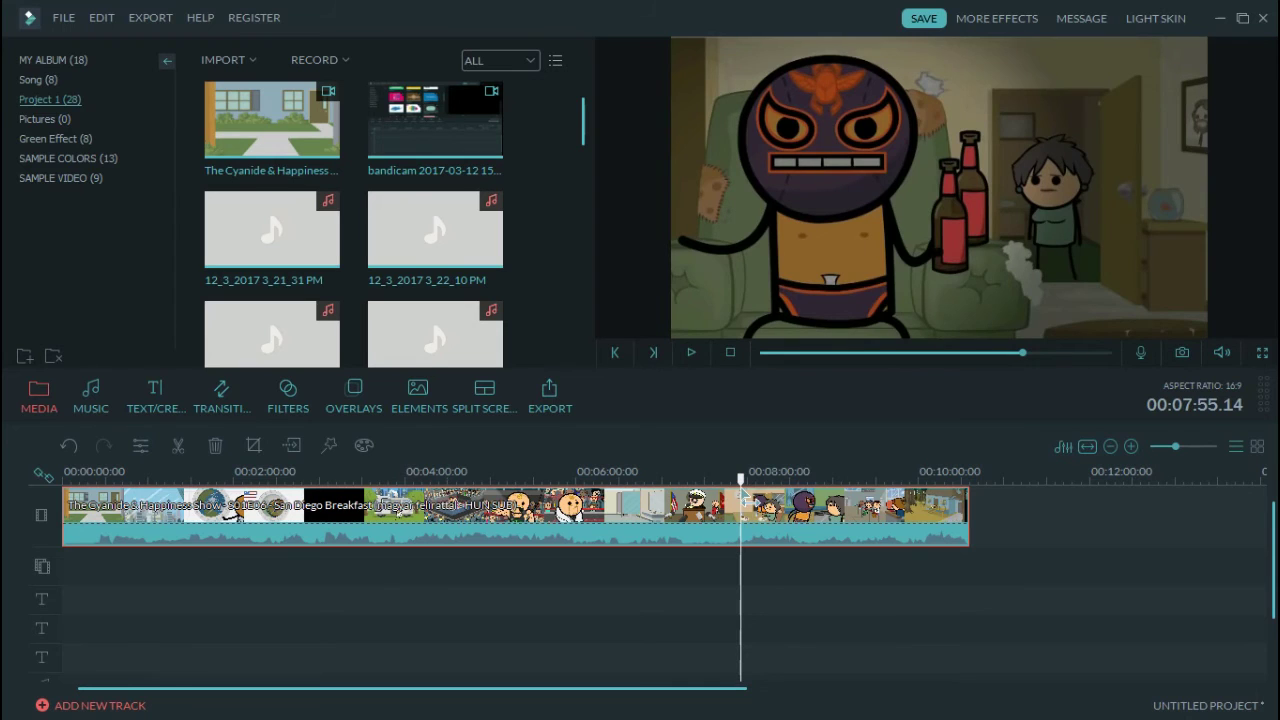
pyautogui.rightClick(756, 513)
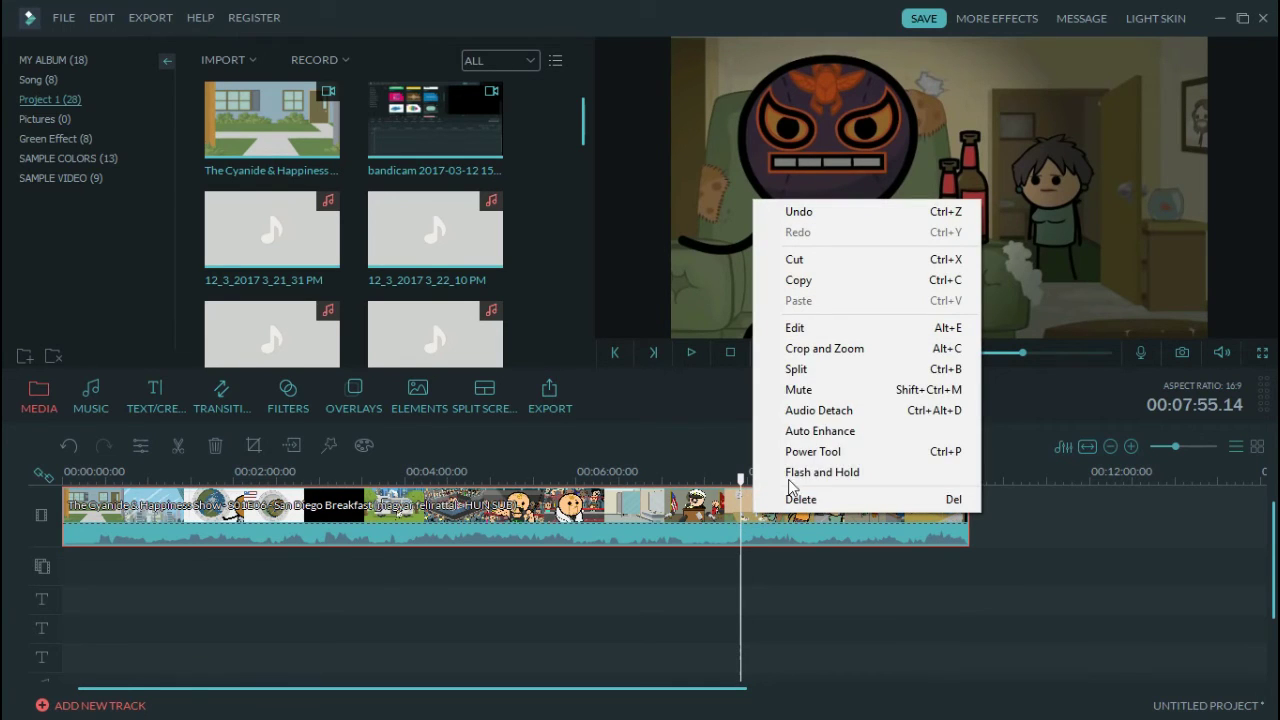
pyautogui.click(828, 370)
pyautogui.rightClick(722, 516)
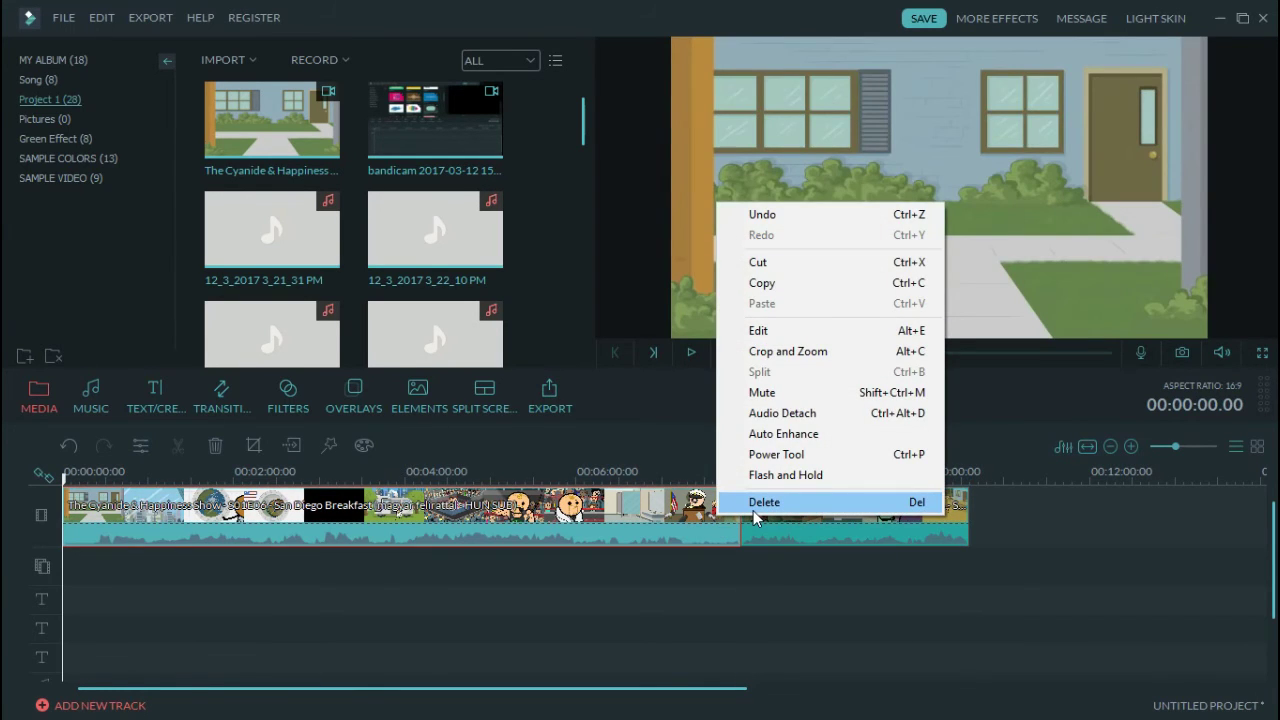
pyautogui.click(754, 505)
# - Play the remaining clip to find the scene's start, split it at 00:00:07.02, and delete the first part
pyautogui.click(691, 355)
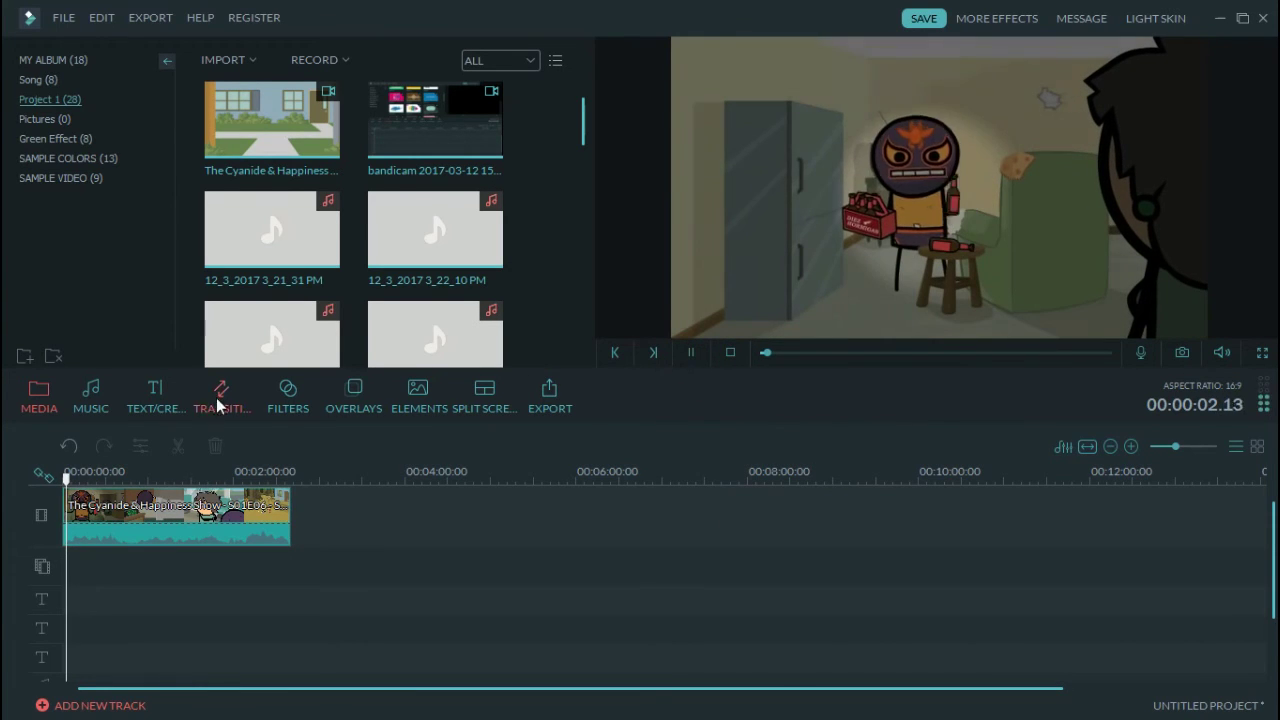
pyautogui.moveTo(70, 480)
pyautogui.mouseDown()
pyautogui.moveTo(85, 482)
pyautogui.moveTo(73, 490)
pyautogui.mouseUp()
pyautogui.press('space')
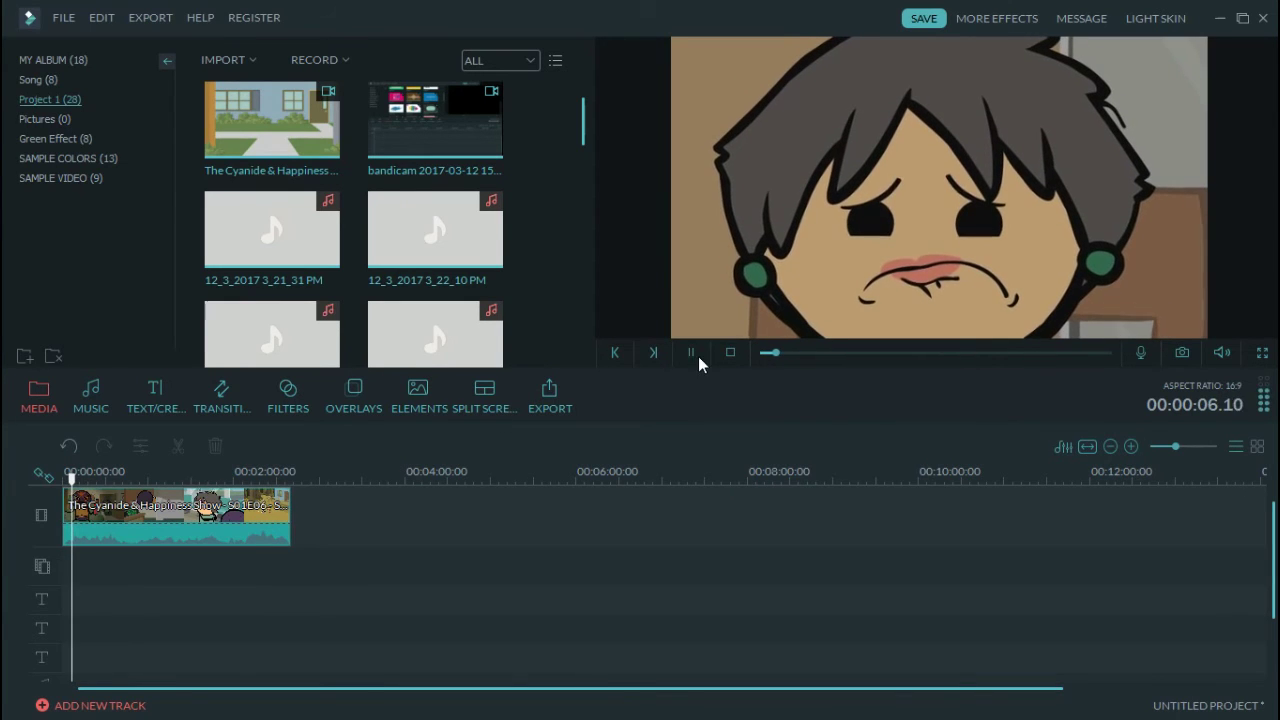
pyautogui.press('space')
pyautogui.rightClick(152, 510)
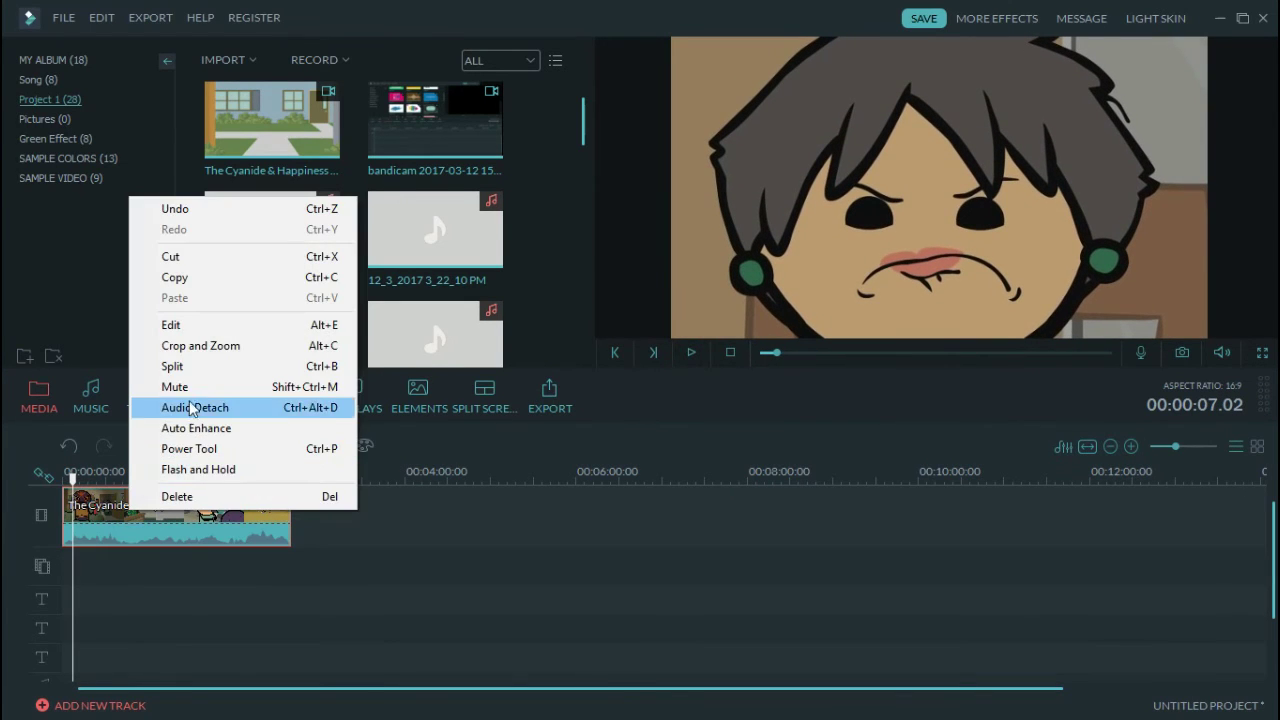
pyautogui.click(175, 369)
pyautogui.rightClick(66, 533)
pyautogui.click(94, 510)
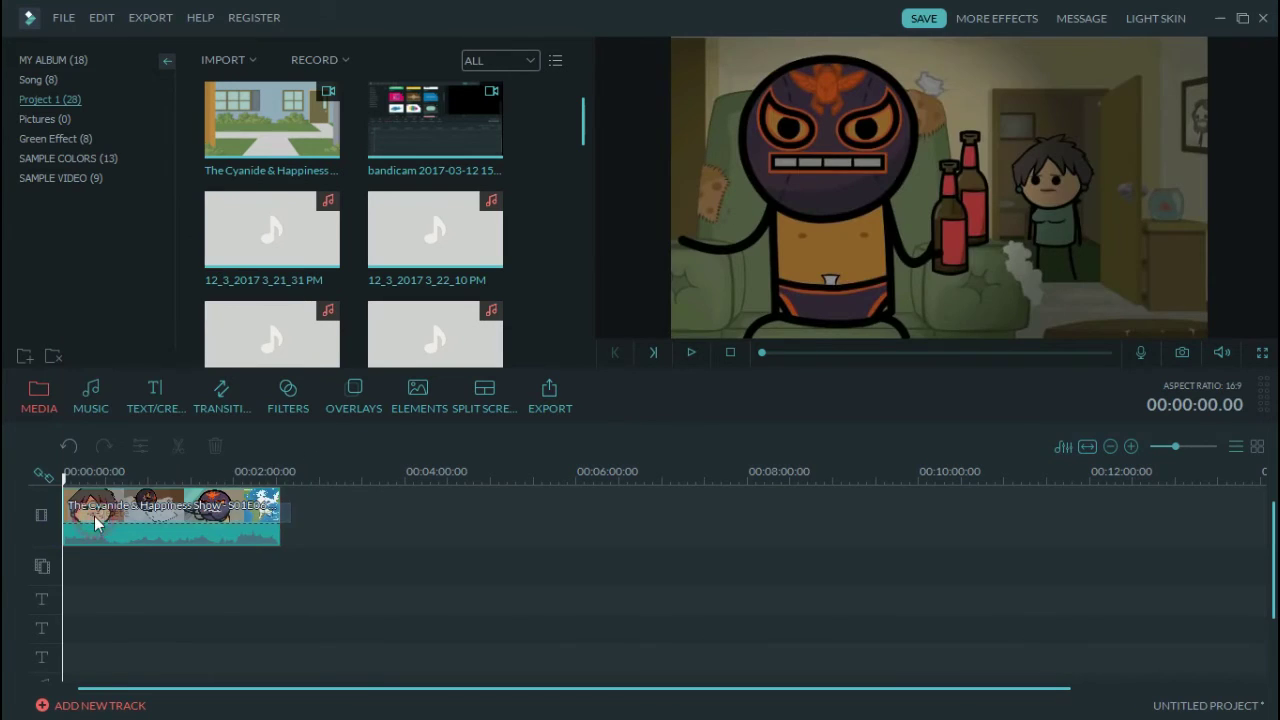
# - Preview the clip to find the scene's end, split it at 00:00:20.12, and delete the second part
pyautogui.click(689, 355)
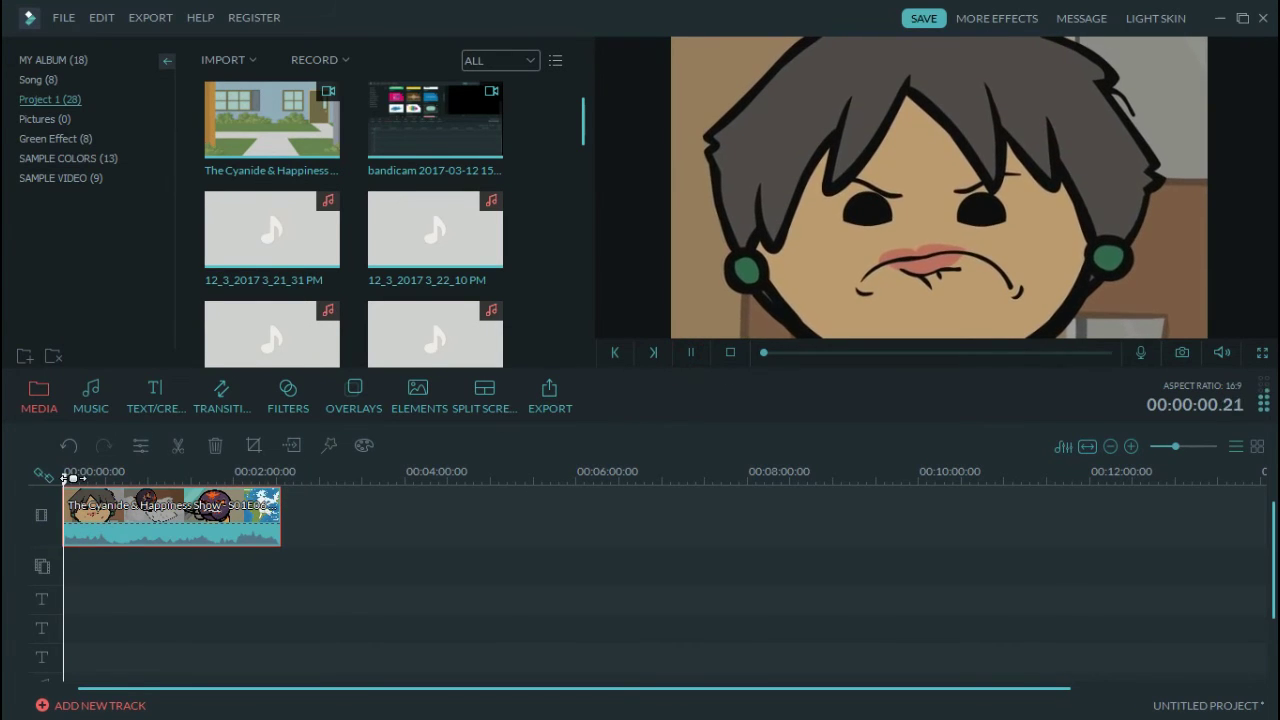
pyautogui.moveTo(64, 478)
pyautogui.mouseDown()
pyautogui.moveTo(92, 482)
pyautogui.moveTo(79, 482)
pyautogui.mouseUp()
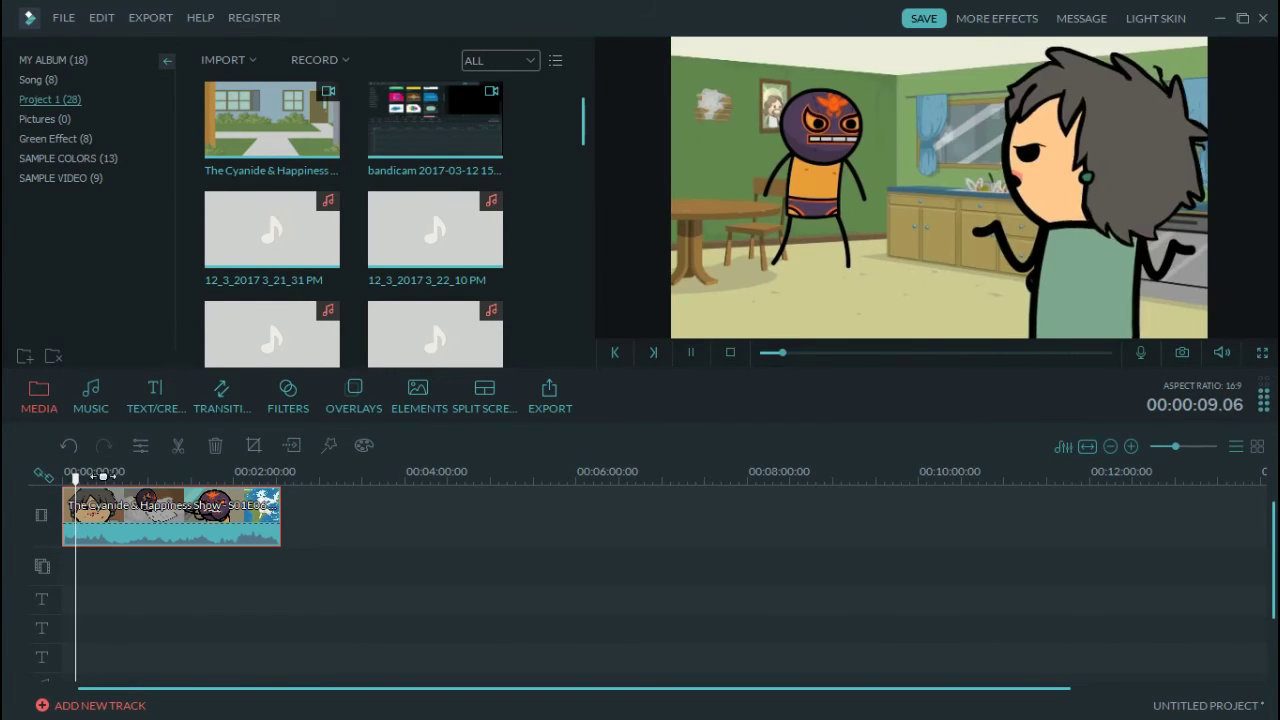
pyautogui.click(690, 352)
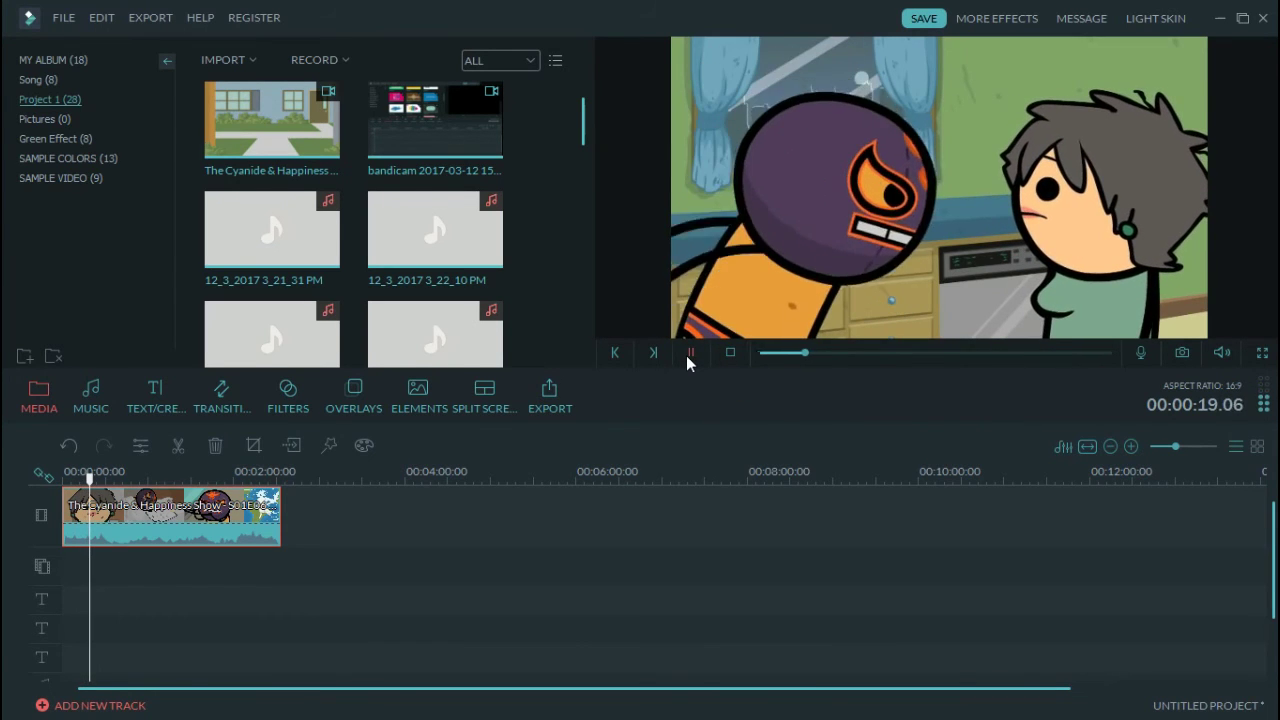
pyautogui.click(688, 360)
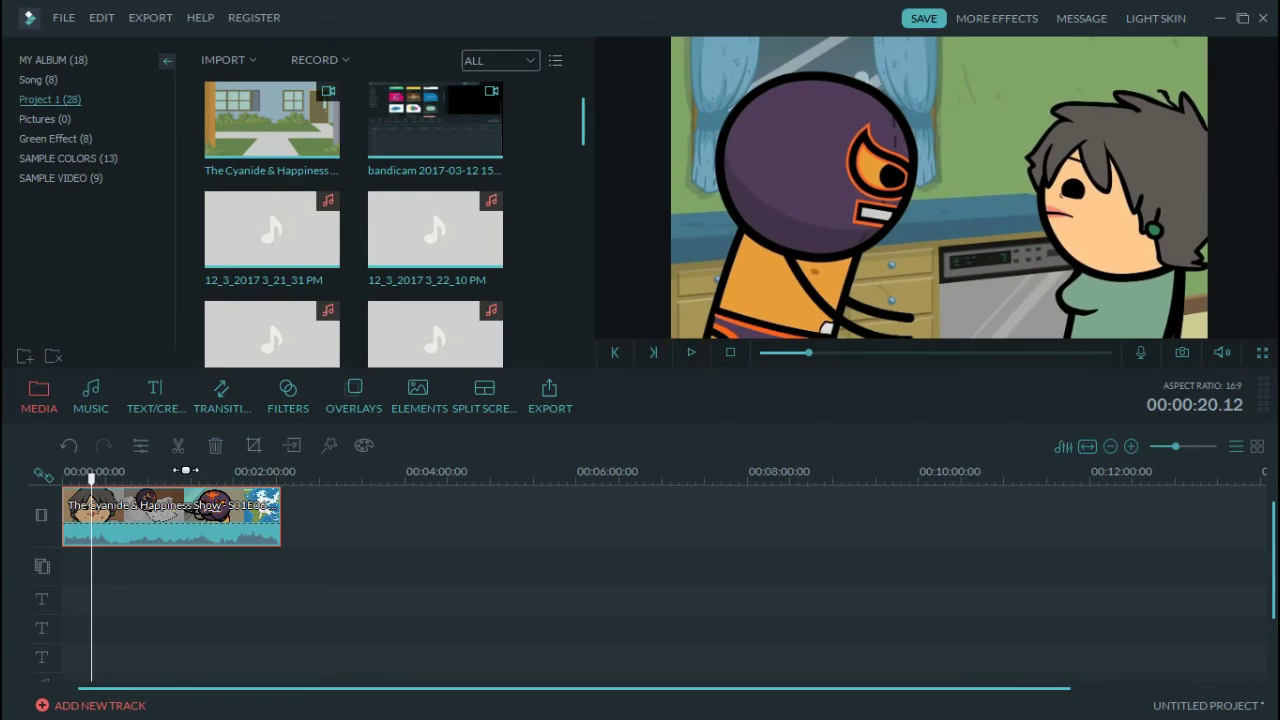
pyautogui.scroll(3, 186, 470)
pyautogui.rightClick(211, 523)
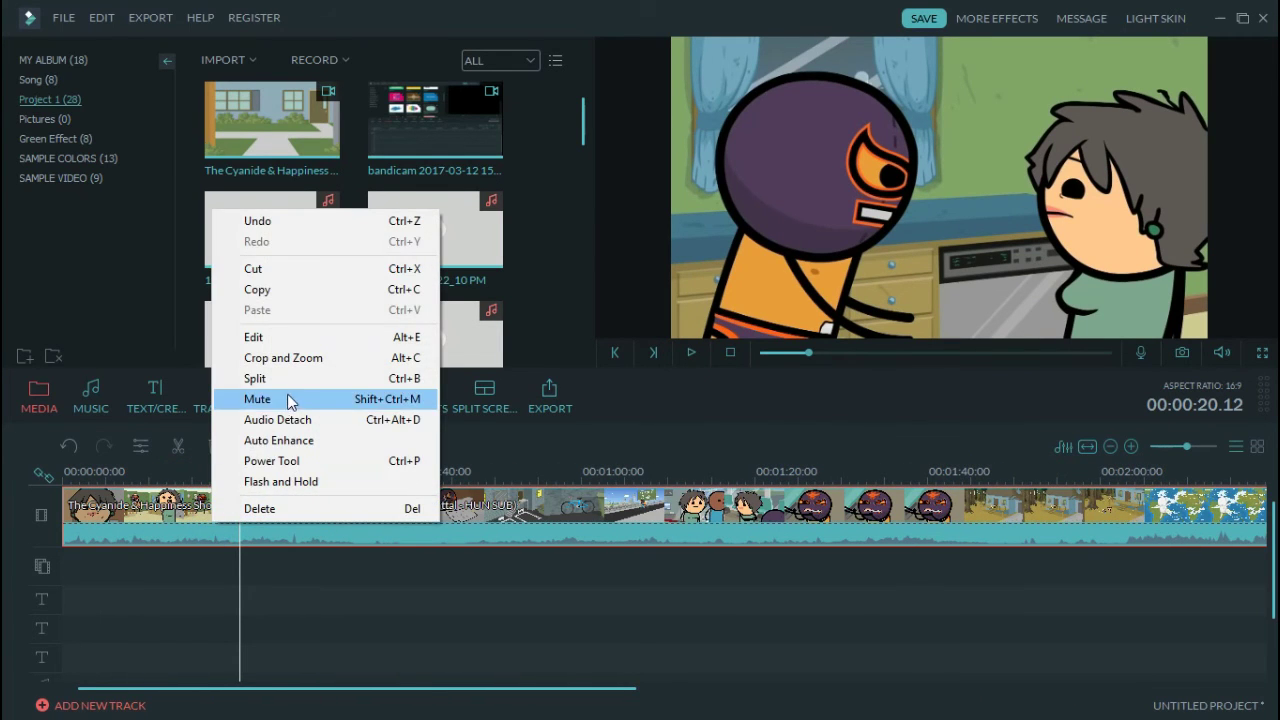
pyautogui.click(270, 378)
pyautogui.rightClick(205, 522)
pyautogui.rightClick(350, 521)
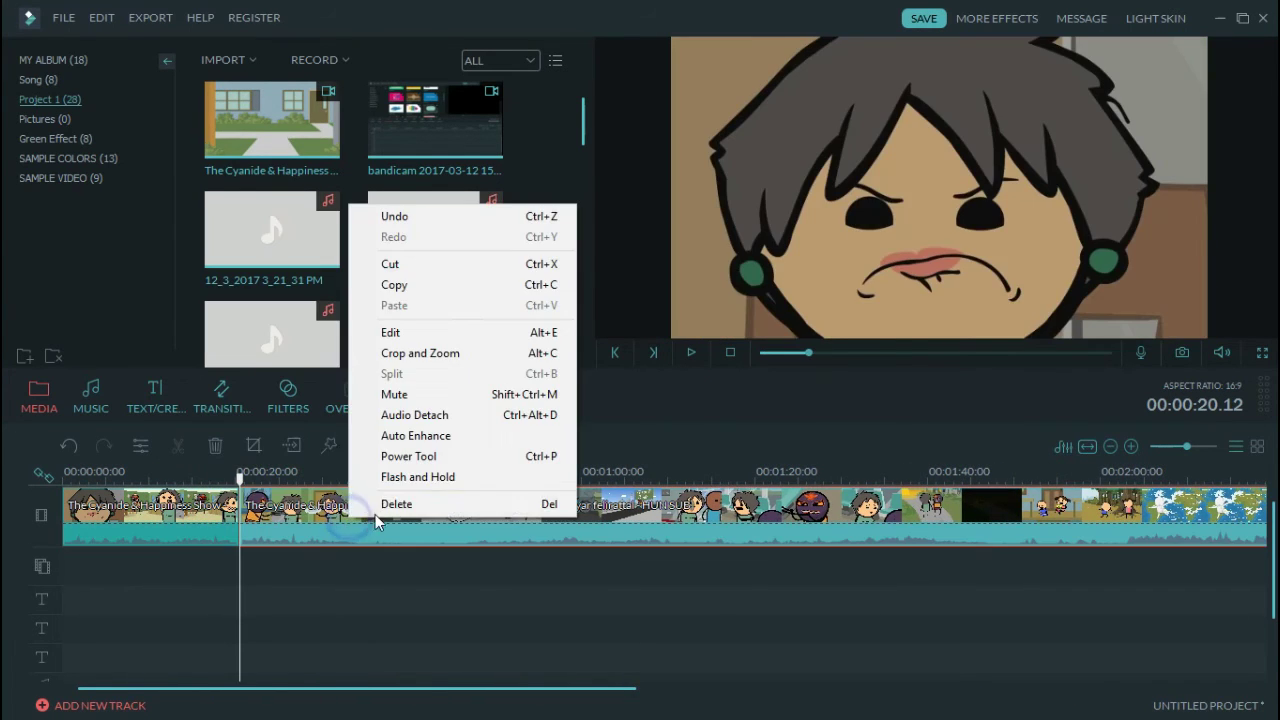
pyautogui.click(396, 504)
# - Set the trimmed Cyanide & Happiness clip to play in reverse and start its playback from the beginning
pyautogui.click(89, 488)
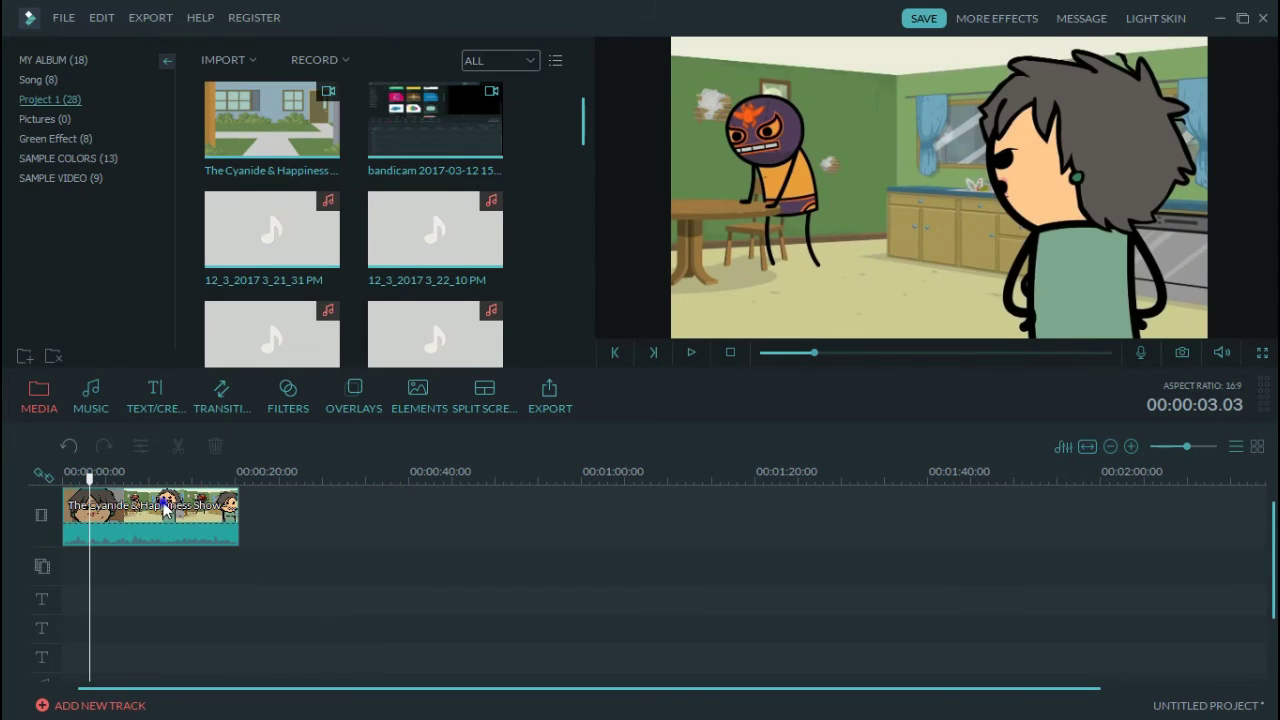
pyautogui.rightClick(166, 510)
pyautogui.click(242, 316)
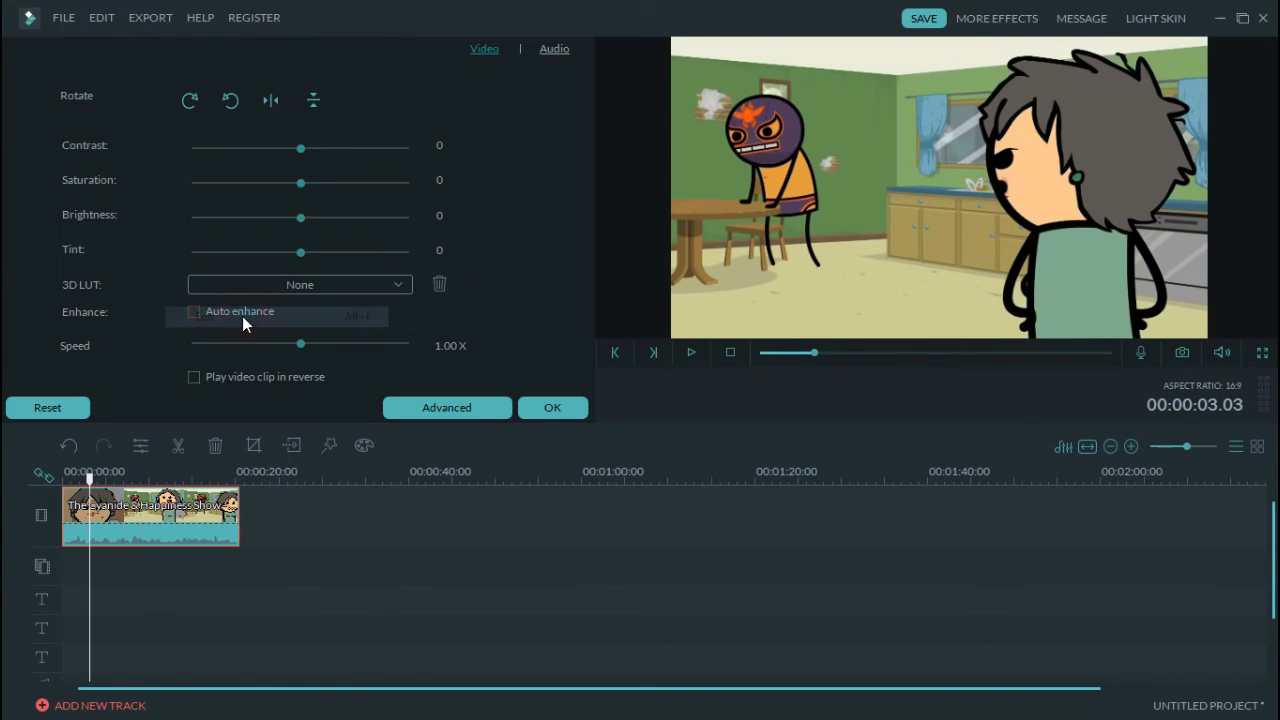
pyautogui.click(273, 381)
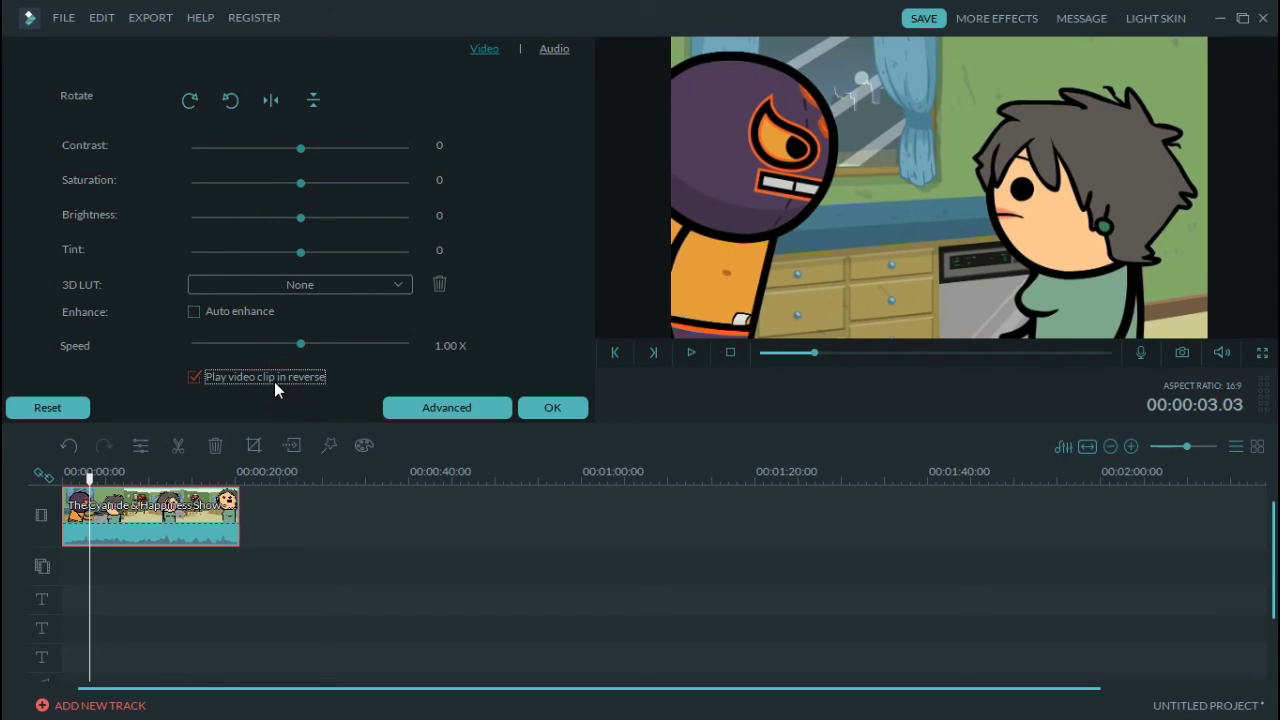
pyautogui.click(538, 410)
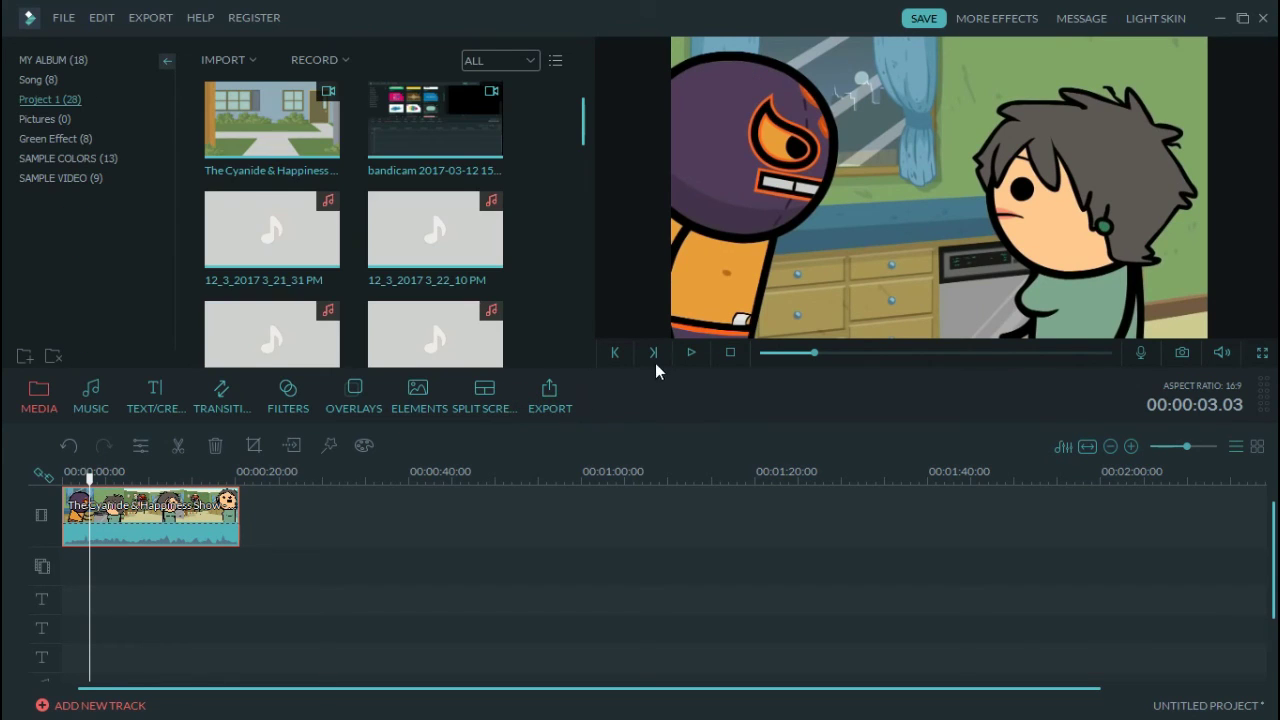
pyautogui.moveTo(90, 480); pyautogui.dragTo(63, 480)
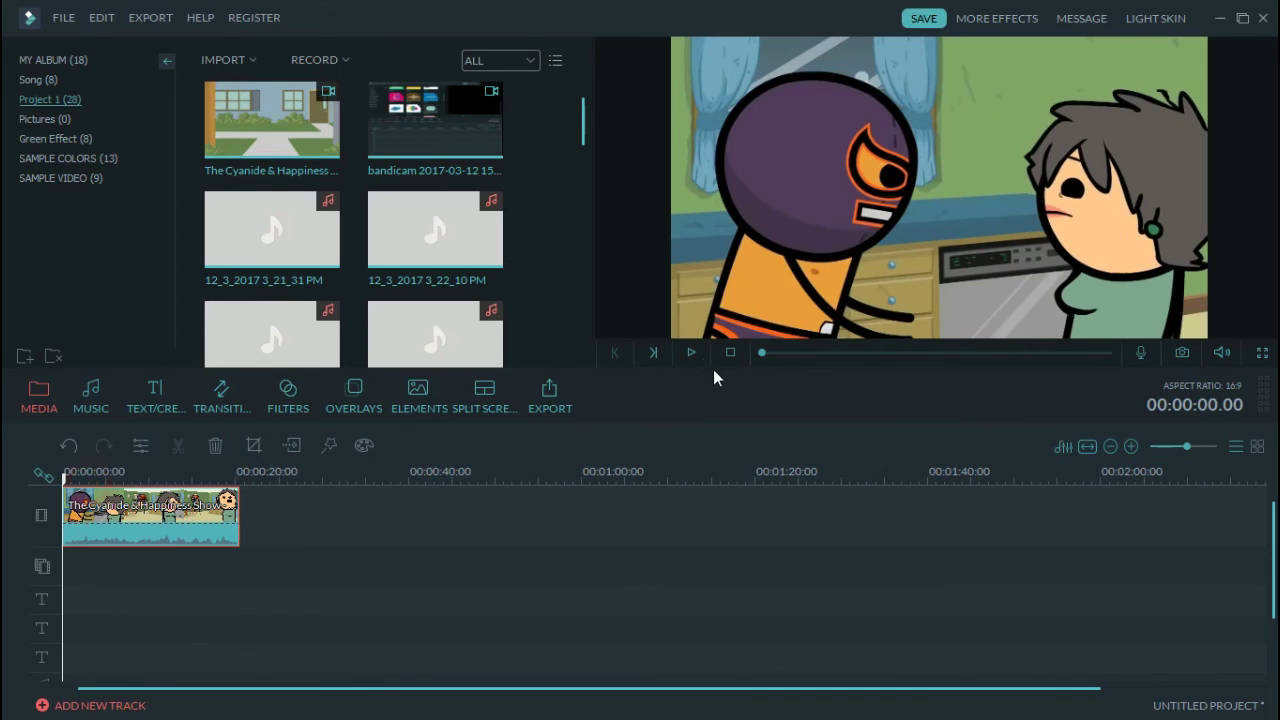
pyautogui.click(688, 356)
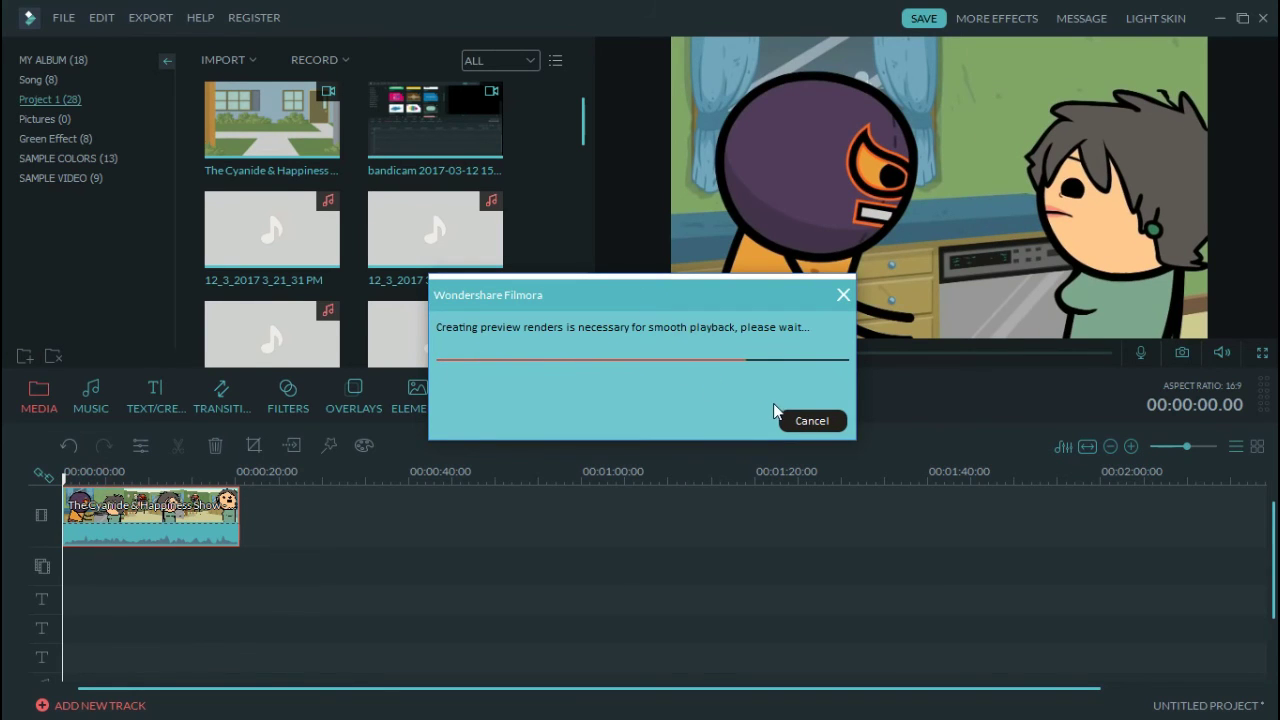